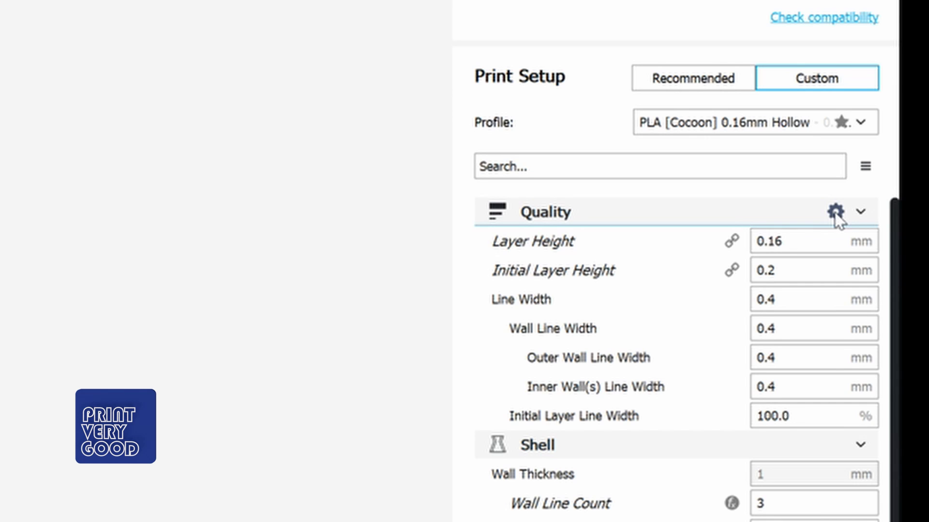
# Step: Open the setting visibility preferences from the Quality category and examine which line width settings are enabled for display
pyautogui.click(836, 212)
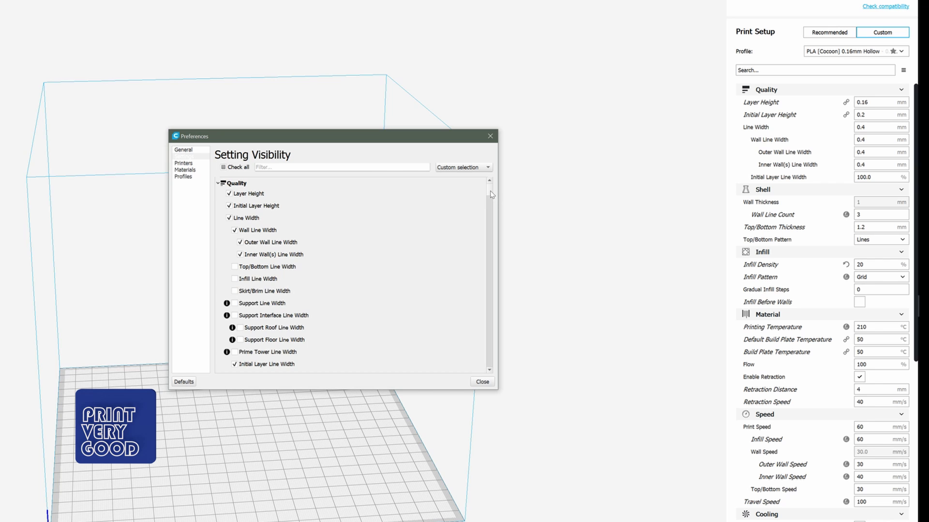
pyautogui.moveTo(490, 191)
pyautogui.mouseDown()
pyautogui.moveTo(489, 245)
pyautogui.moveTo(491, 193)
pyautogui.mouseUp()
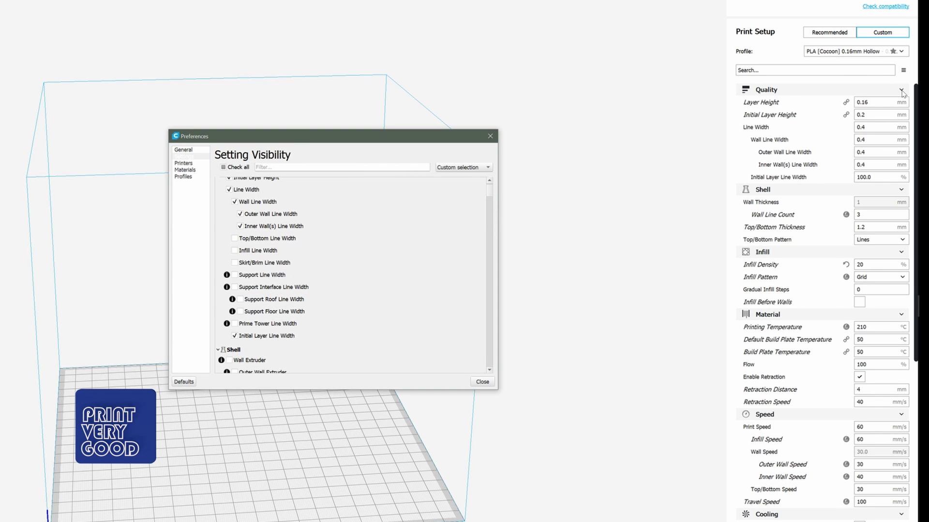
pyautogui.click(482, 382)
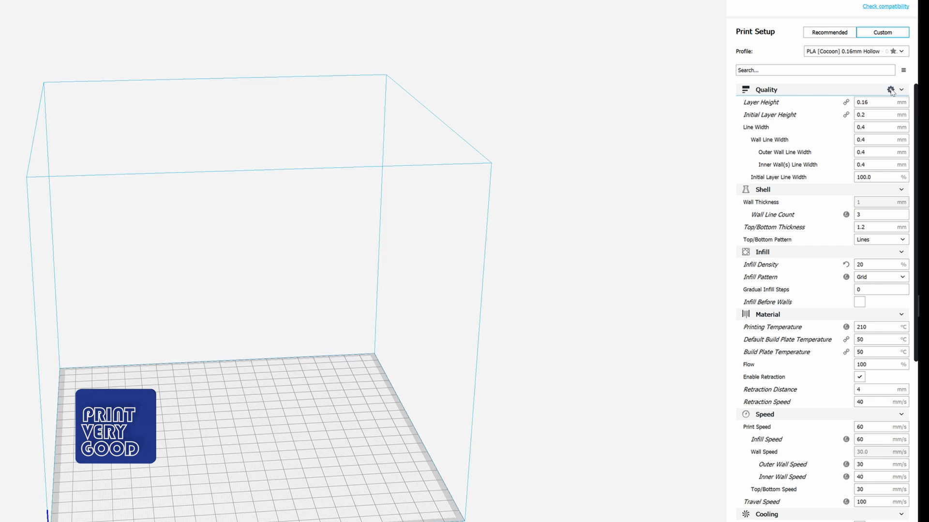
pyautogui.click(890, 89)
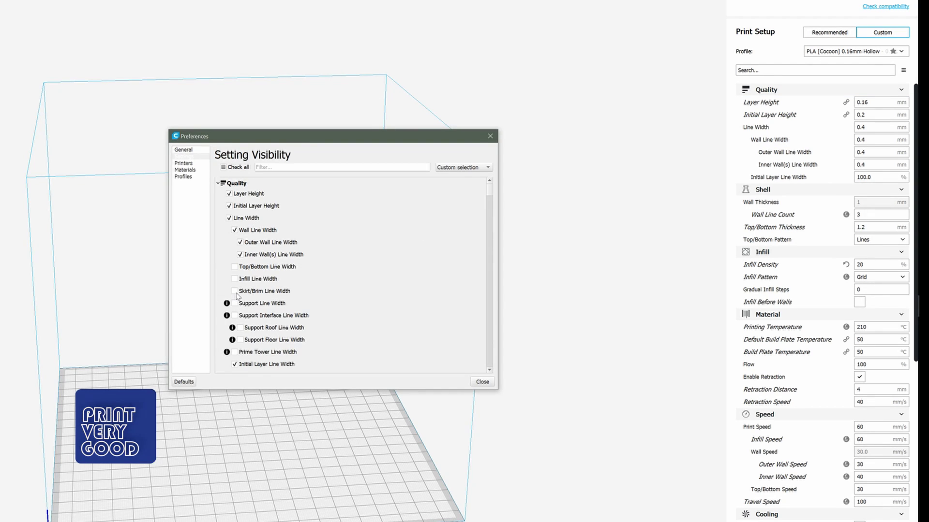
pyautogui.click(234, 292)
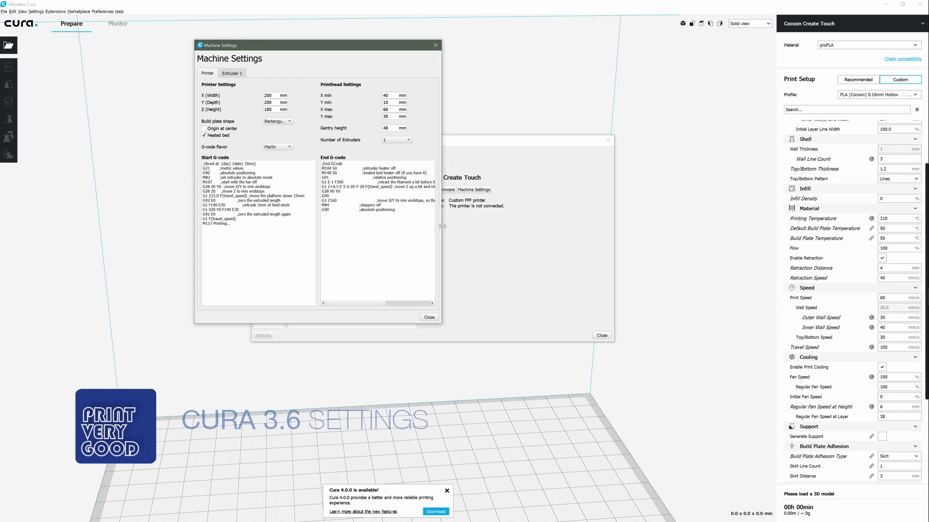
# Step: Widen the Machine Settings window to examine the Cocoon Create Touch's printer, printhead and start/end G-code settings, and close the printer preferences
pyautogui.moveTo(442, 226); pyautogui.dragTo(682, 243)
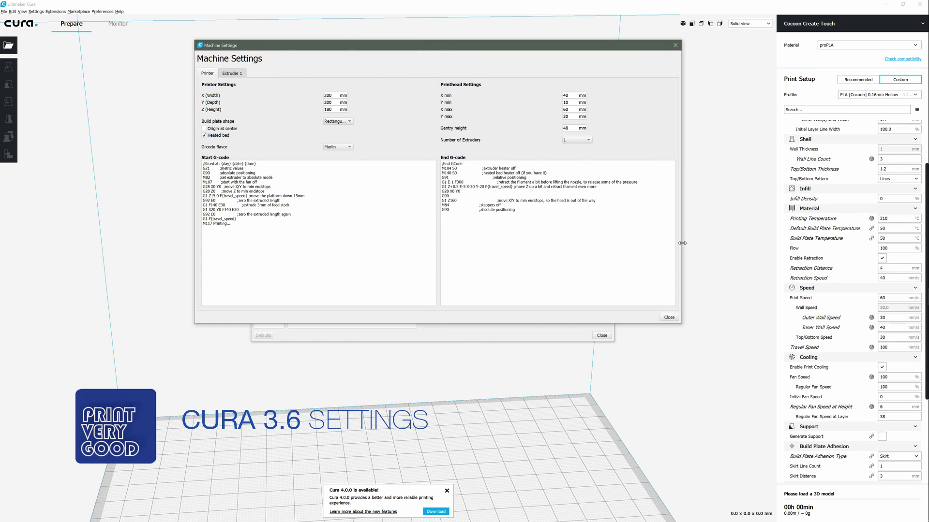
pyautogui.moveTo(416, 45); pyautogui.dragTo(367, 96)
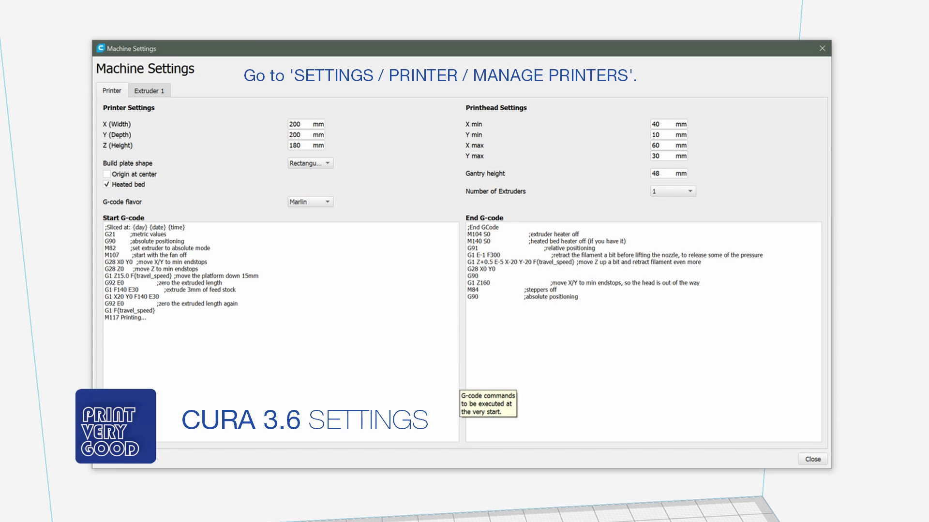
pyautogui.click(813, 459)
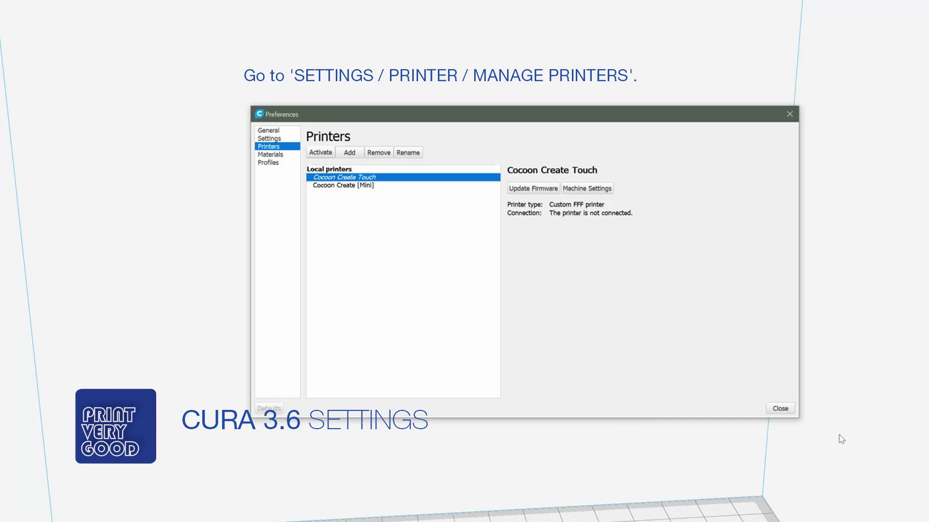
pyautogui.click(781, 410)
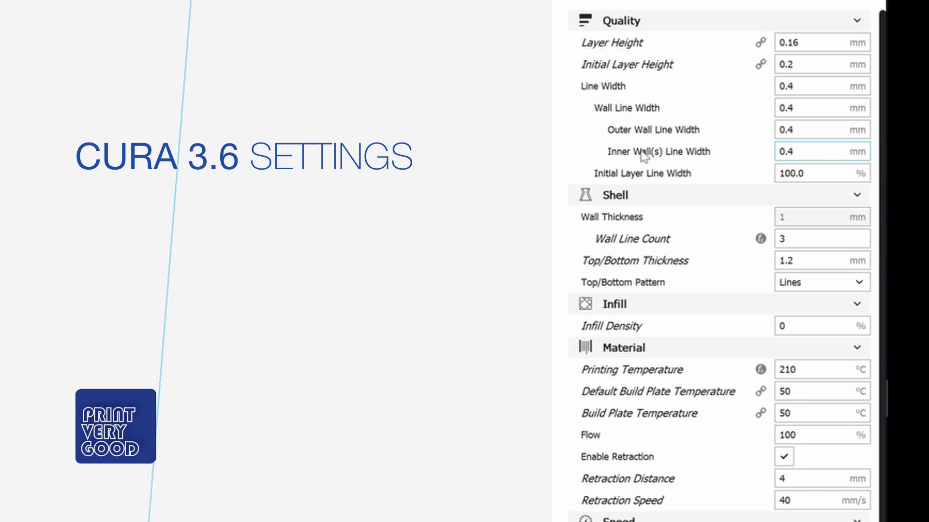
# Step: Review the wall and top/bottom settings under Shell and set the Infill Density to 20%
pyautogui.moveTo(753, 172)
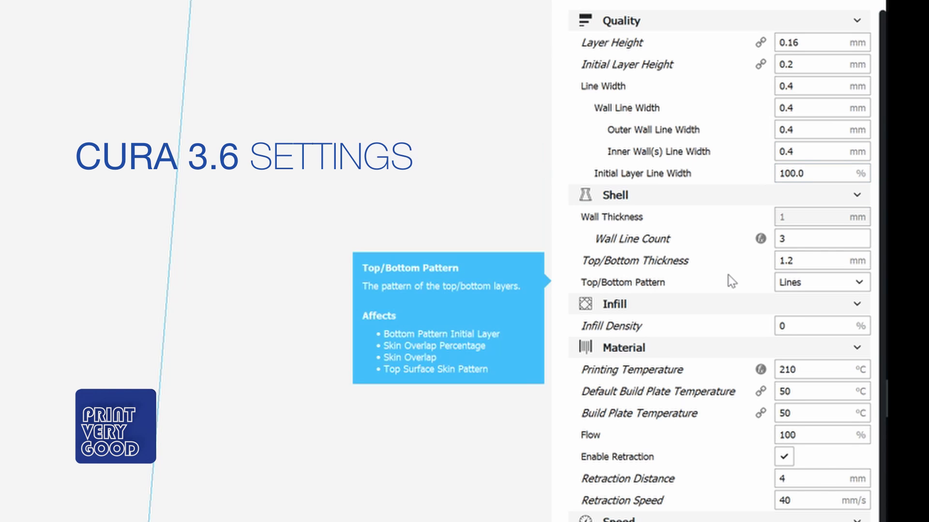
pyautogui.moveTo(691, 244)
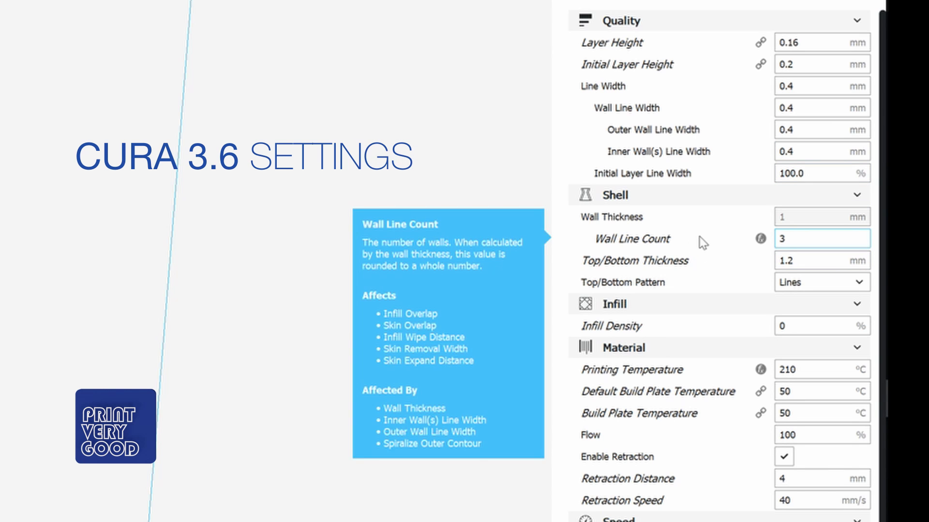
pyautogui.moveTo(674, 266)
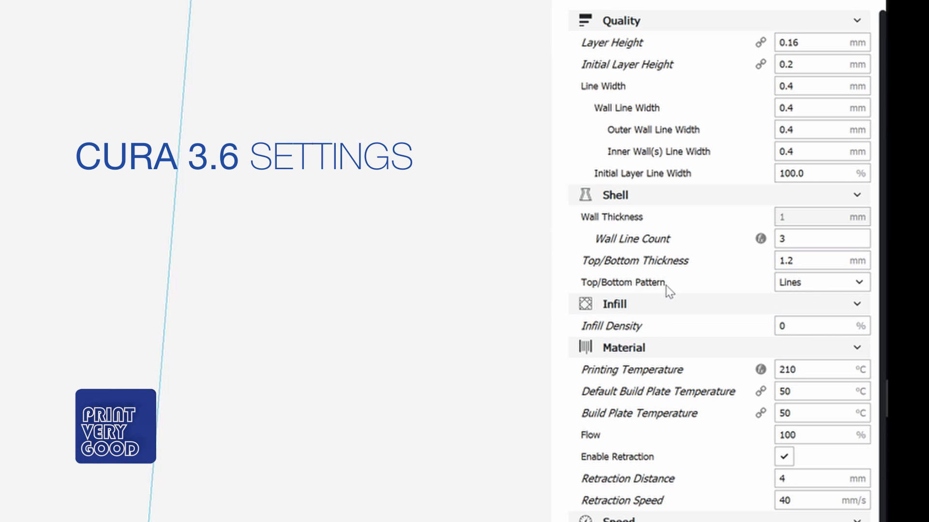
pyautogui.moveTo(667, 286)
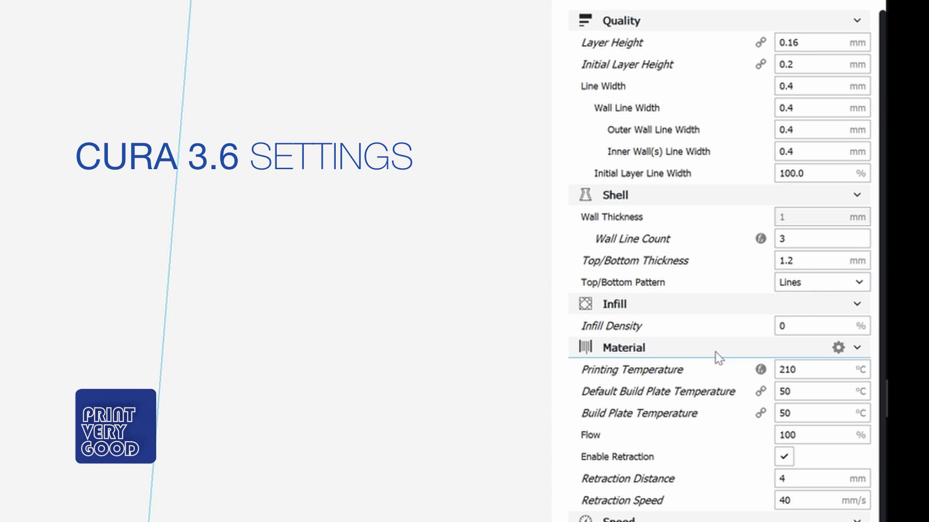
pyautogui.moveTo(766, 326)
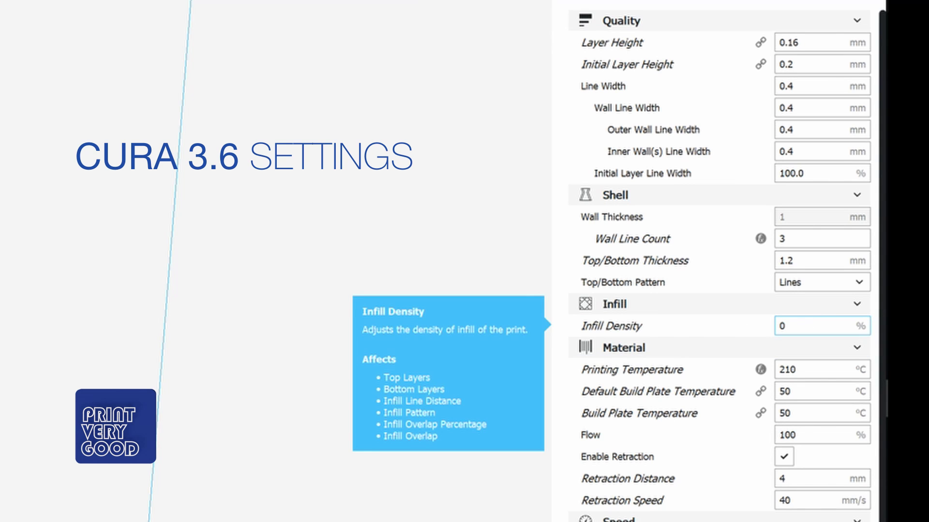
pyautogui.hotkey('ctrl', 'a')
pyautogui.write('20')
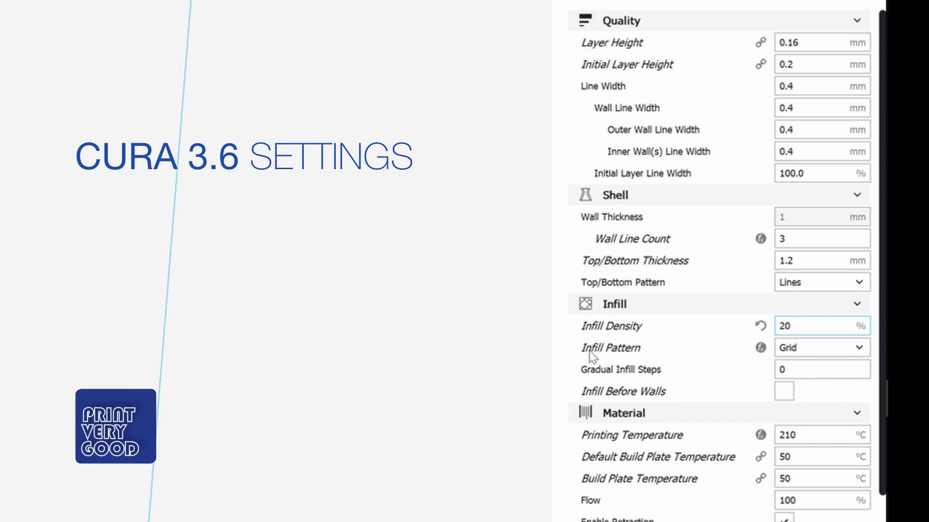
# Step: Examine the infill pattern, gradual steps and infill-before-walls options, plus the material's build plate temperature, flow and retraction settings
pyautogui.moveTo(590, 353)
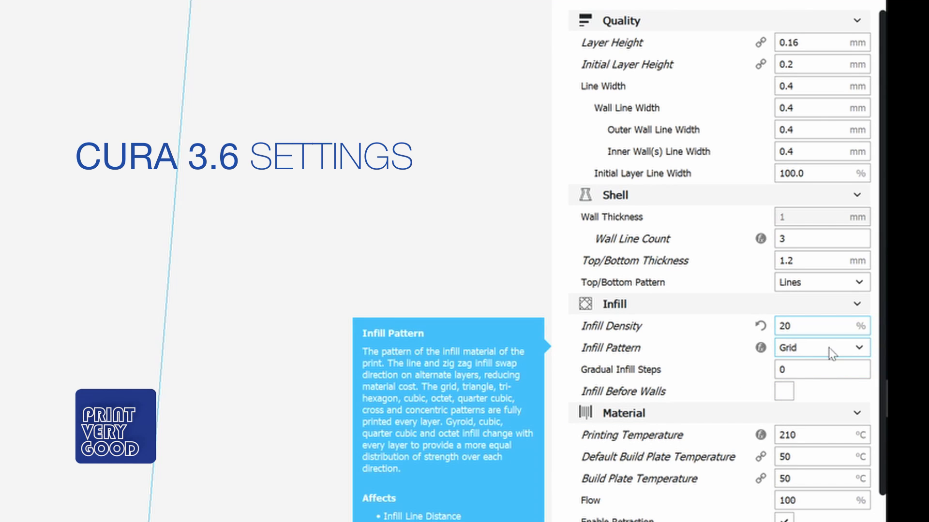
pyautogui.moveTo(822, 370)
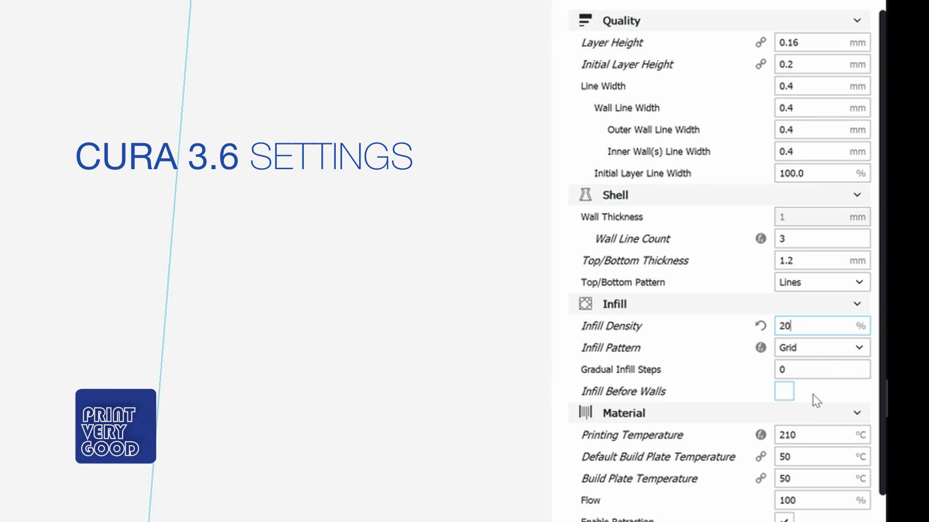
pyautogui.moveTo(689, 401)
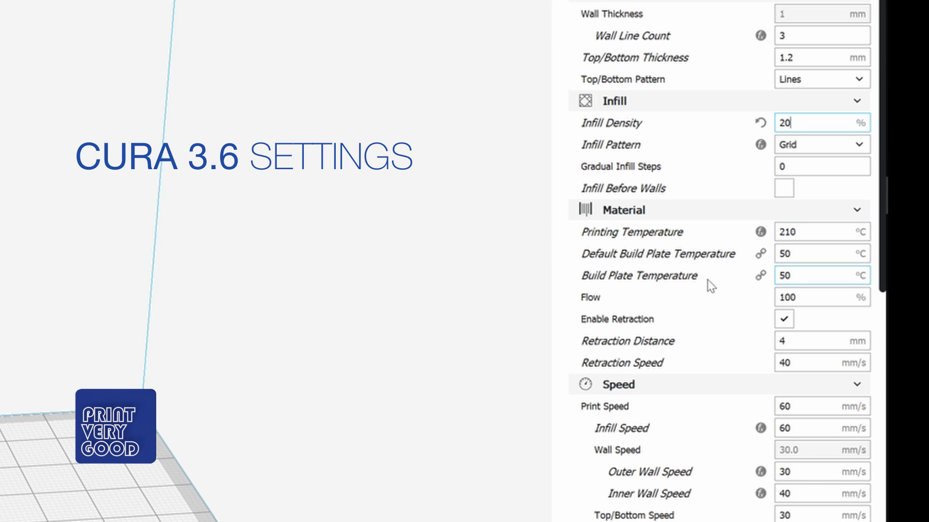
pyautogui.moveTo(658, 288)
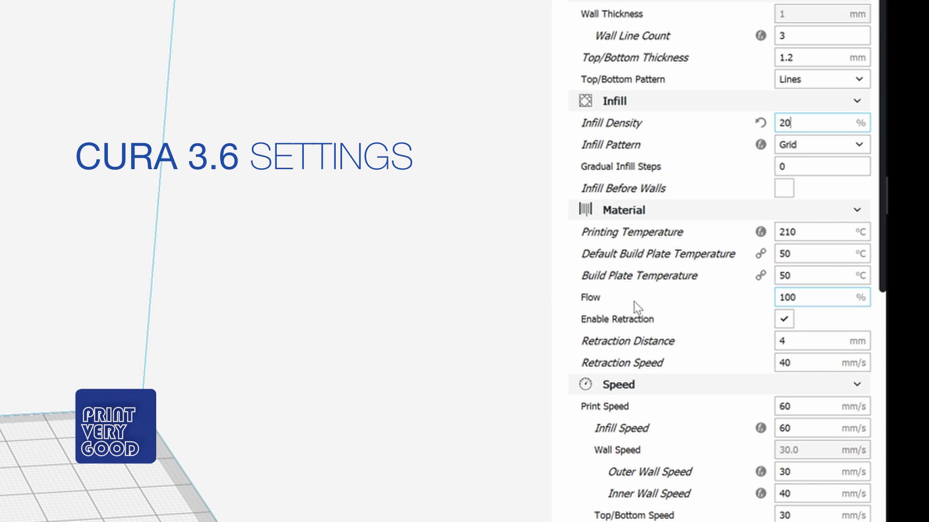
pyautogui.moveTo(636, 306)
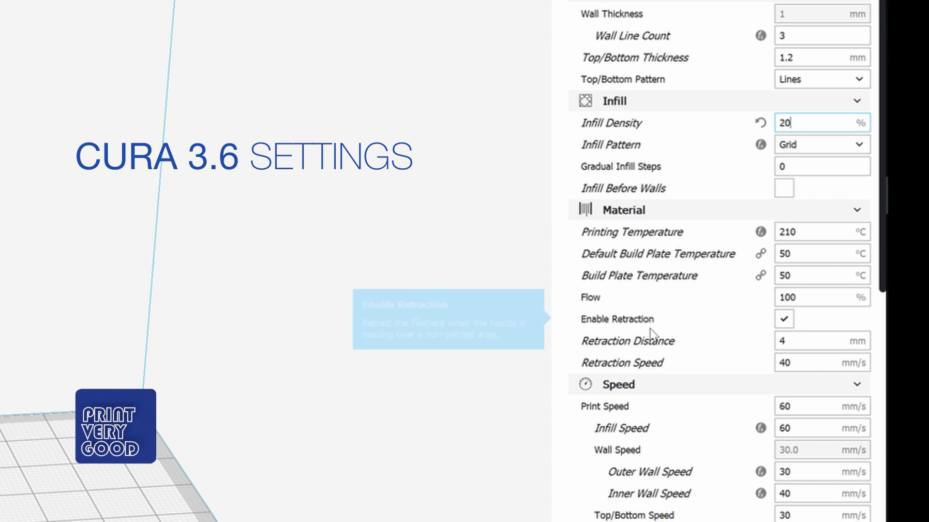
pyautogui.moveTo(664, 324)
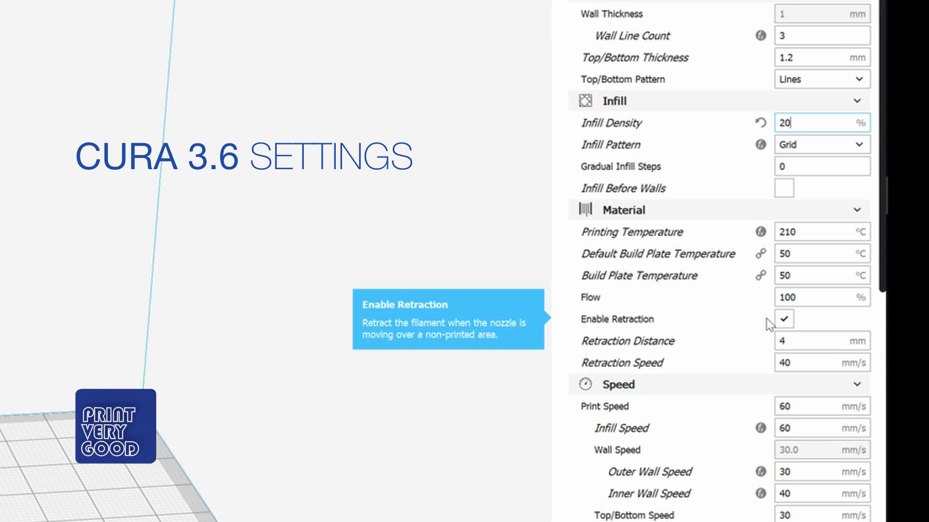
pyautogui.moveTo(675, 347)
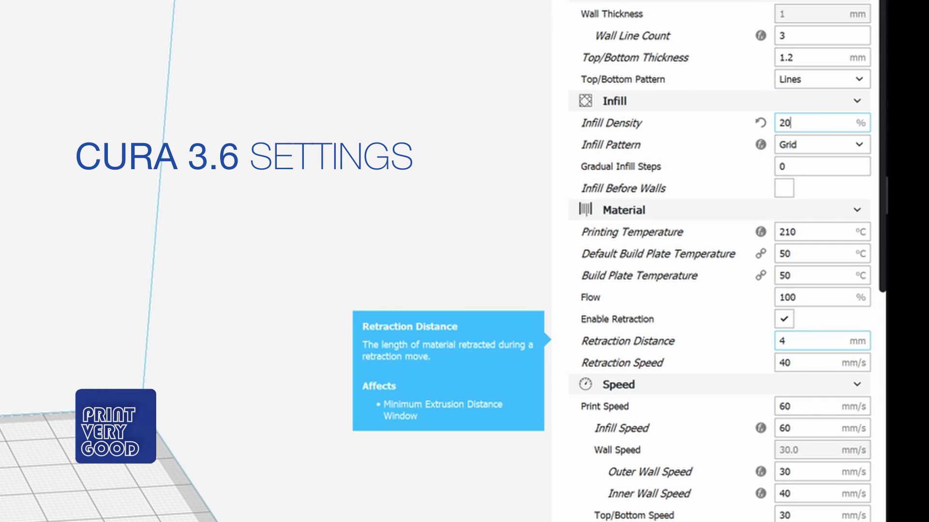
pyautogui.moveTo(825, 362)
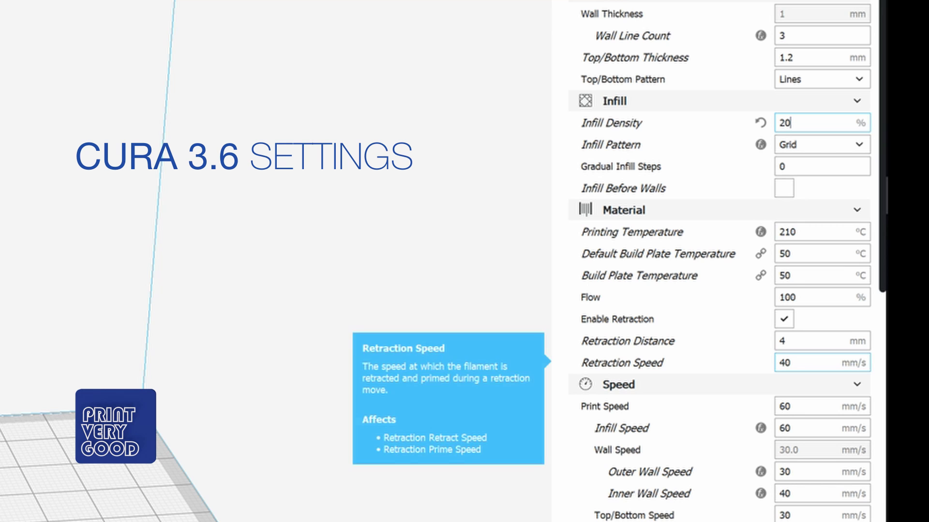
# Step: Examine the Speed settings for print, infill, outer and inner walls, top/bottom and travel moves
pyautogui.scroll(-3, 696, 422)
pyautogui.moveTo(630, 234)
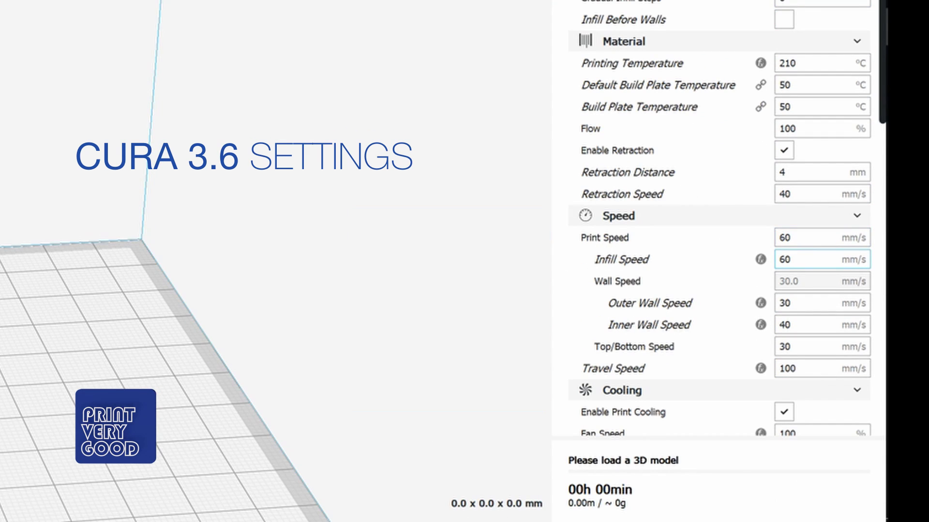
pyautogui.moveTo(825, 285)
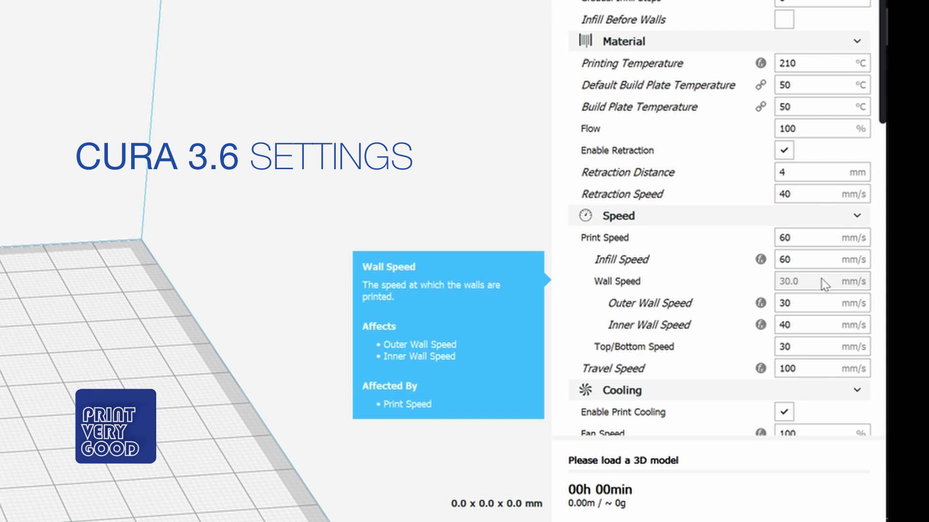
pyautogui.moveTo(822, 304)
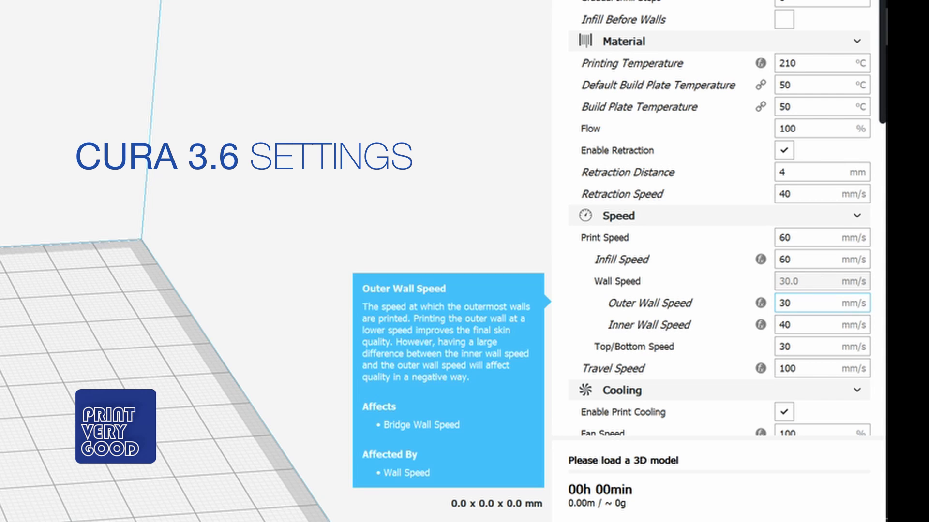
pyautogui.moveTo(820, 324)
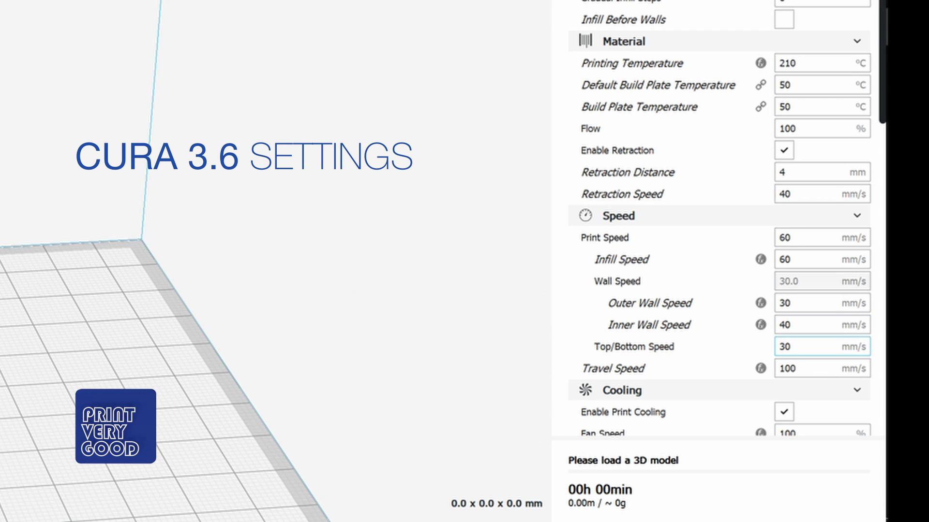
pyautogui.moveTo(805, 344)
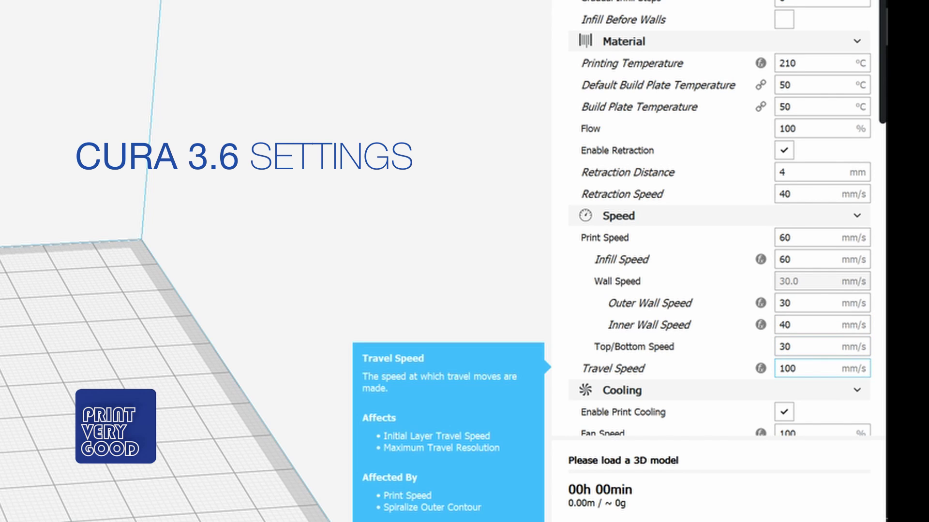
# Step: Examine the Cooling settings, including fan speed, initial fan speed and the height at which regular fan speed is reached
pyautogui.scroll(-1, 324, 177)
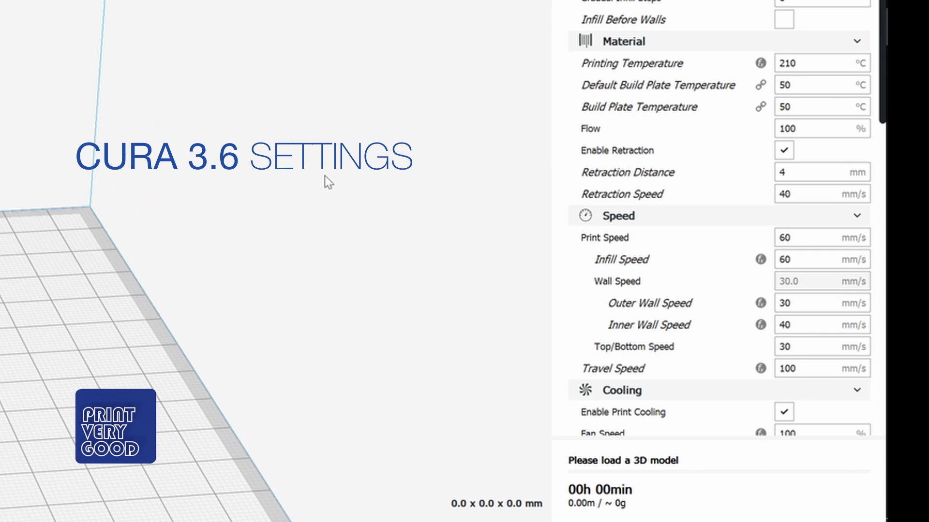
pyautogui.scroll(-4, 612, 171)
pyautogui.scroll(-6, 612, 250)
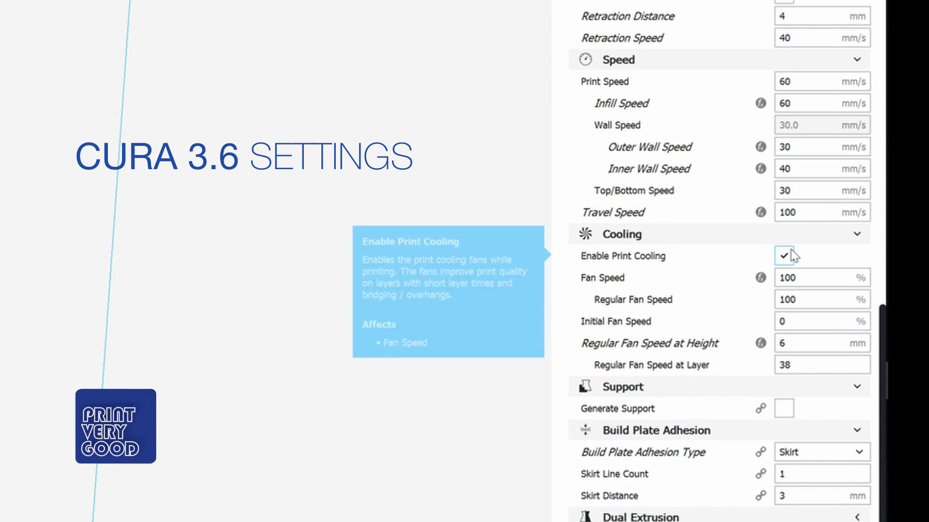
pyautogui.moveTo(817, 278)
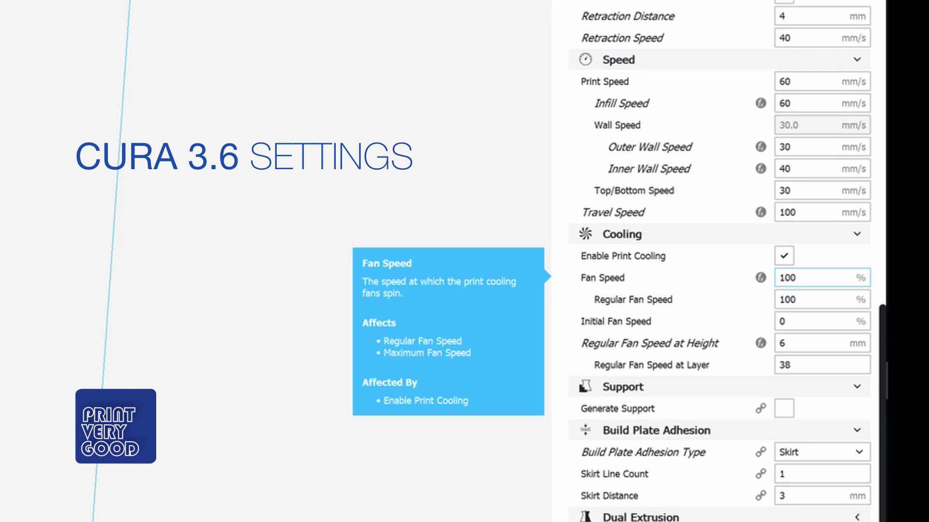
pyautogui.moveTo(815, 298)
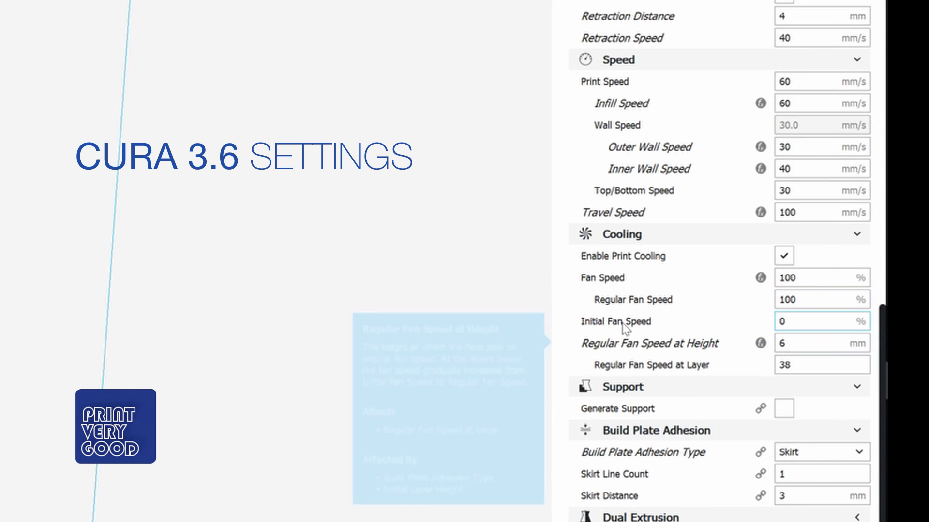
pyautogui.moveTo(625, 327)
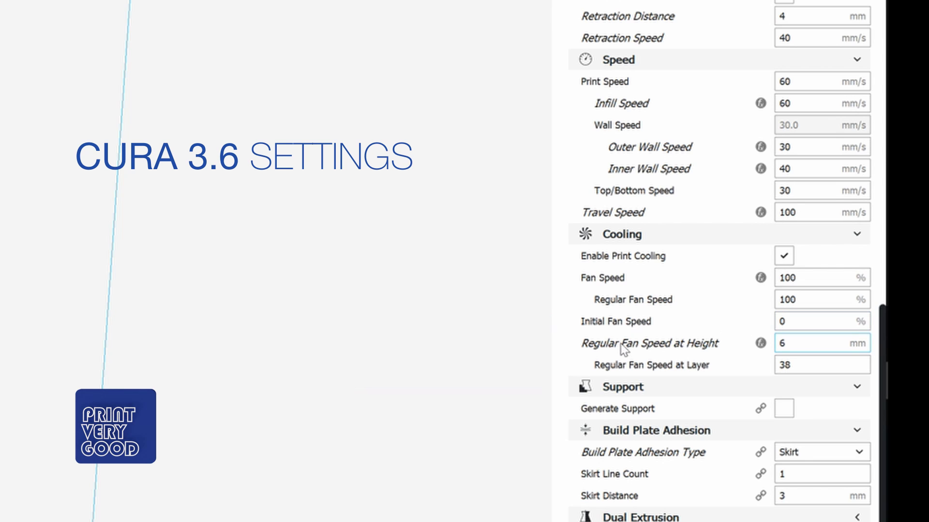
pyautogui.moveTo(625, 348)
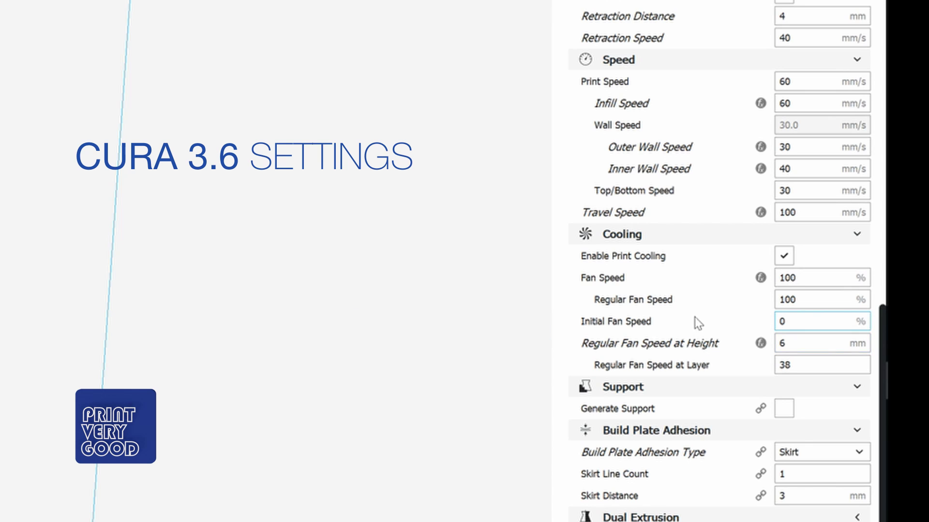
pyautogui.moveTo(717, 325)
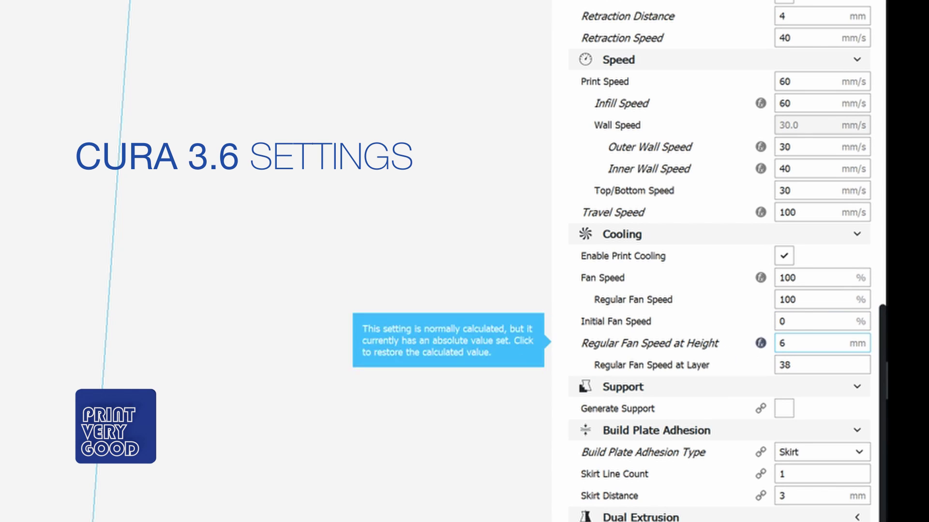
# Step: Check the Regular Fan Speed at Height and at Layer settings by multiplying 0.16 by 38 in Calculator, and close Calculator
pyautogui.moveTo(721, 344)
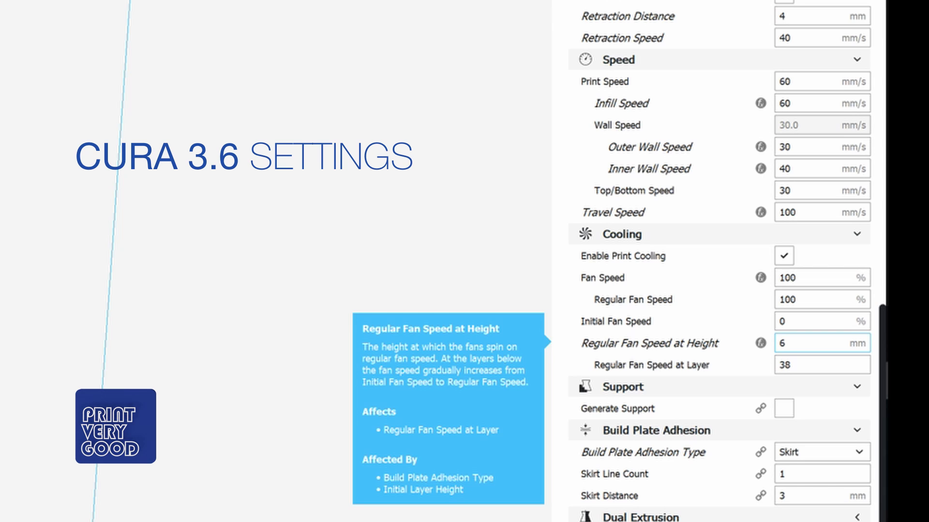
pyautogui.moveTo(721, 366)
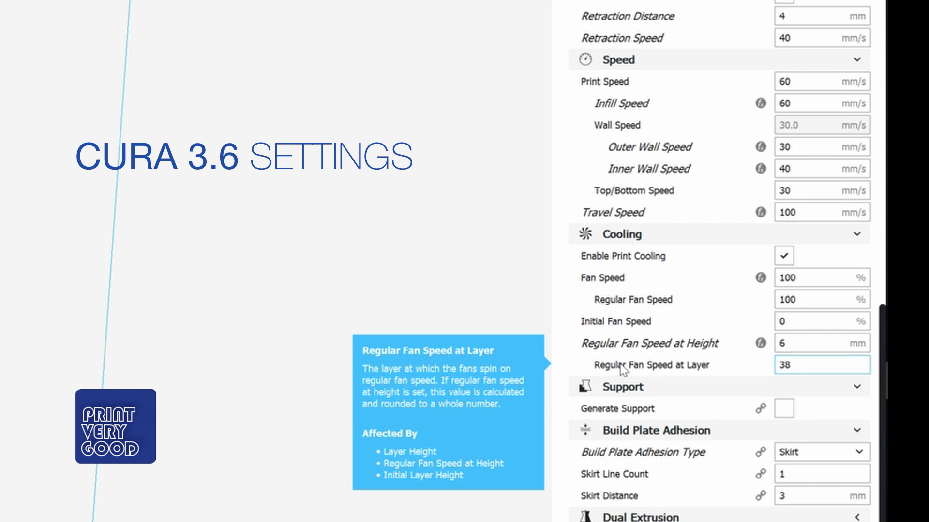
pyautogui.press('super')
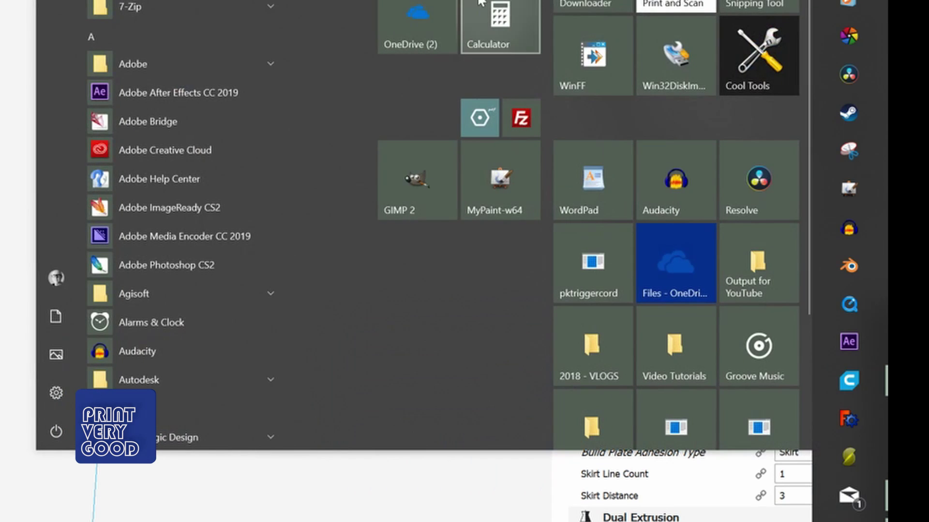
pyautogui.click(488, 27)
pyautogui.click(300, 393)
pyautogui.click(195, 348)
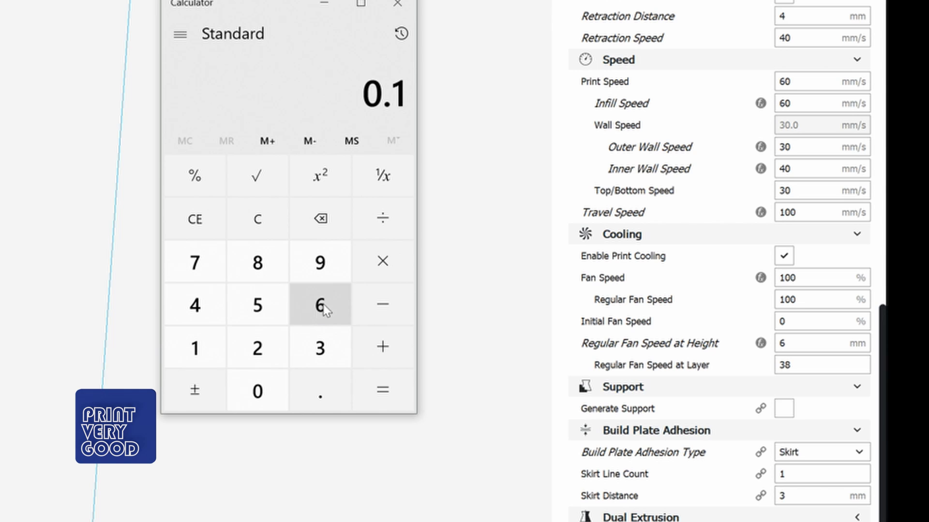
pyautogui.click(321, 305)
pyautogui.click(377, 261)
pyautogui.click(322, 347)
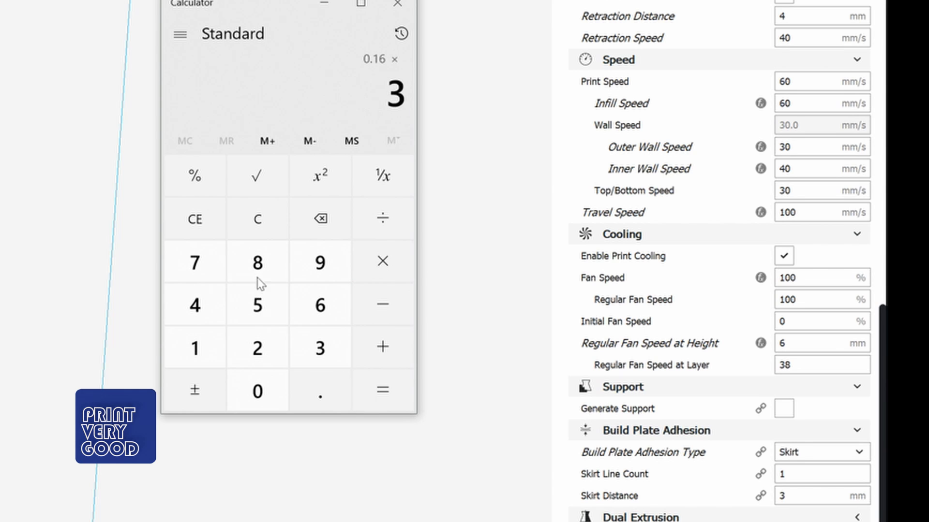
pyautogui.click(257, 264)
pyautogui.click(381, 388)
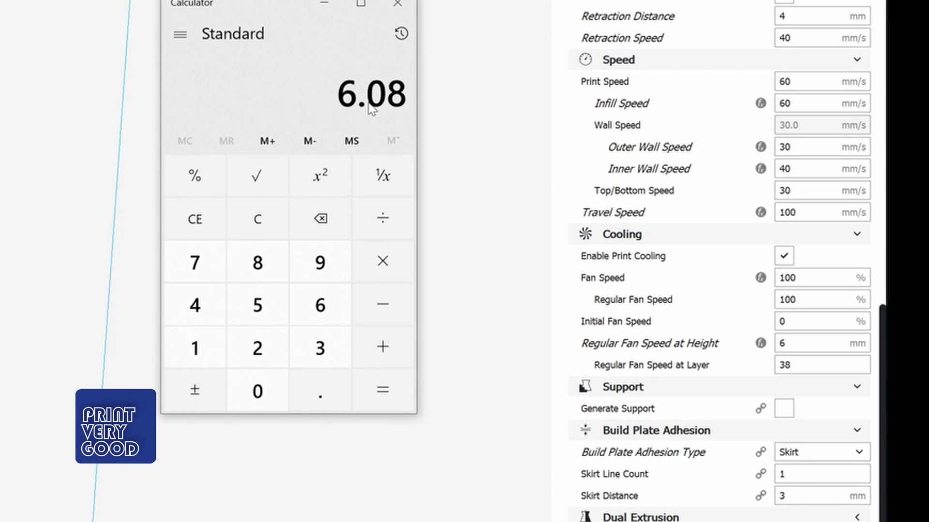
pyautogui.moveTo(282, 5); pyautogui.dragTo(236, 5)
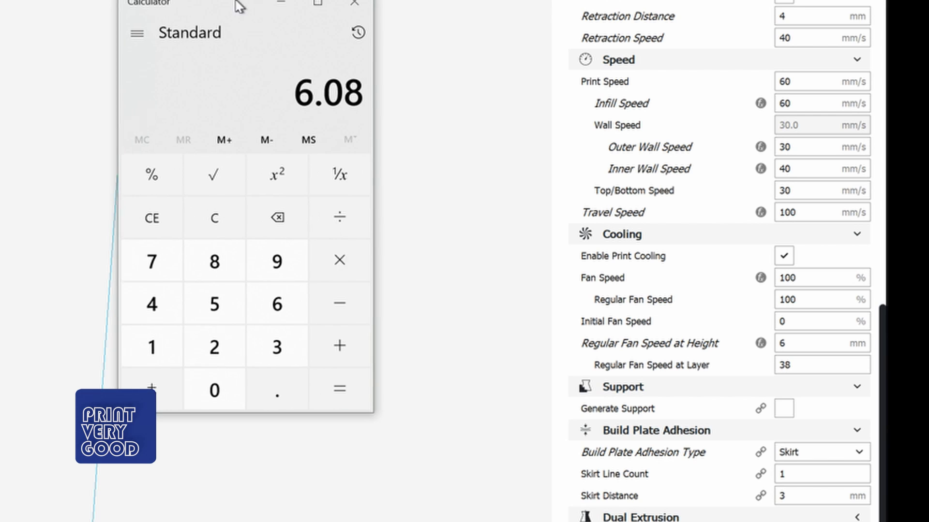
pyautogui.click(356, 7)
# Step: Review the Speed and Cooling settings again, including the initial fan speed and the height and layer for regular fan speed
pyautogui.scroll(3, 821, 432)
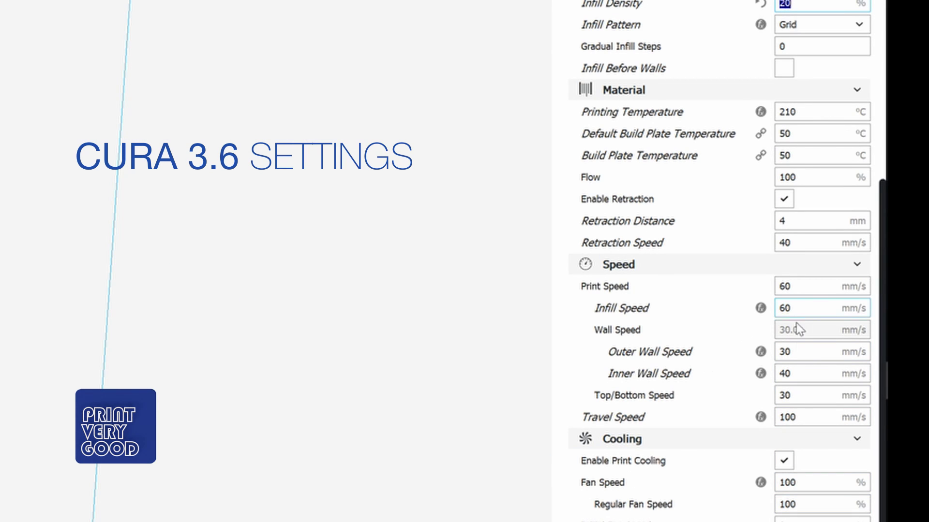
pyautogui.scroll(-3, 648, 496)
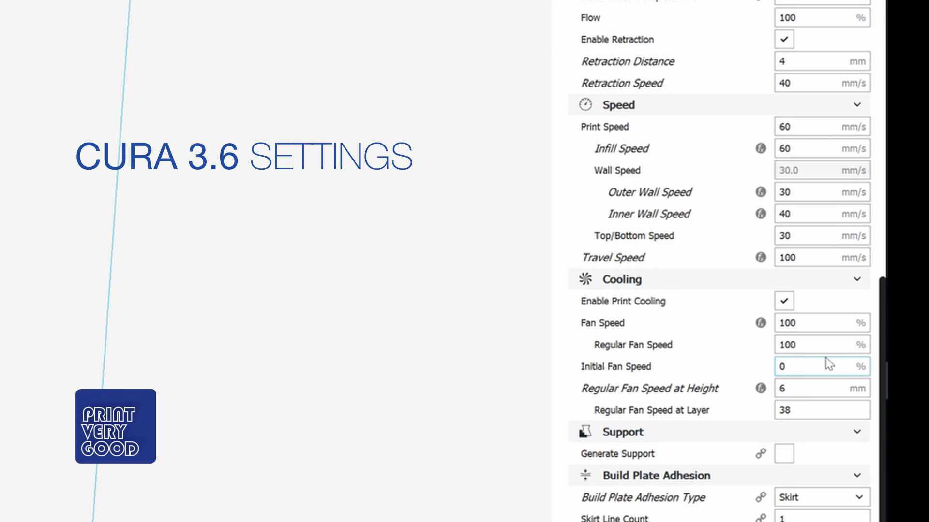
pyautogui.moveTo(822, 388)
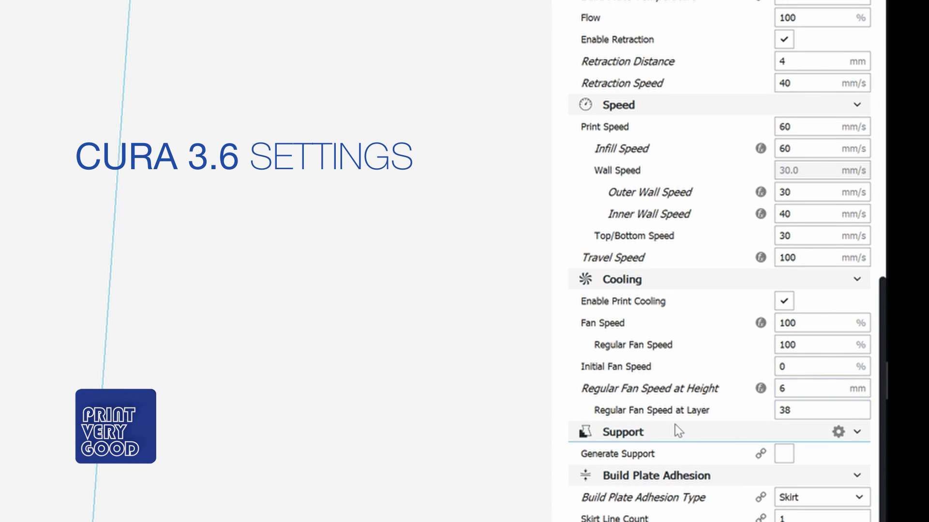
pyautogui.moveTo(680, 411)
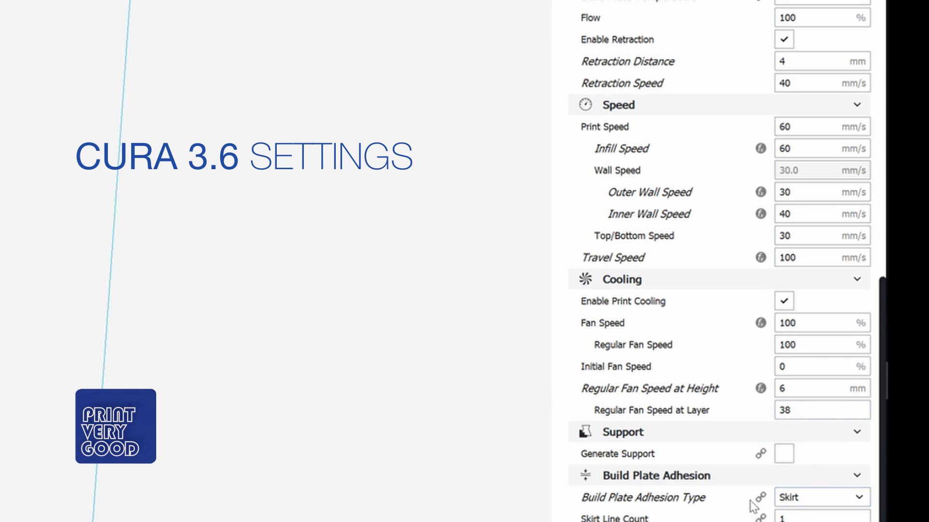
# Step: Examine the Generate Support option and the build plate adhesion type, skirt line count and skirt distance
pyautogui.scroll(-5, 756, 503)
pyautogui.moveTo(643, 220)
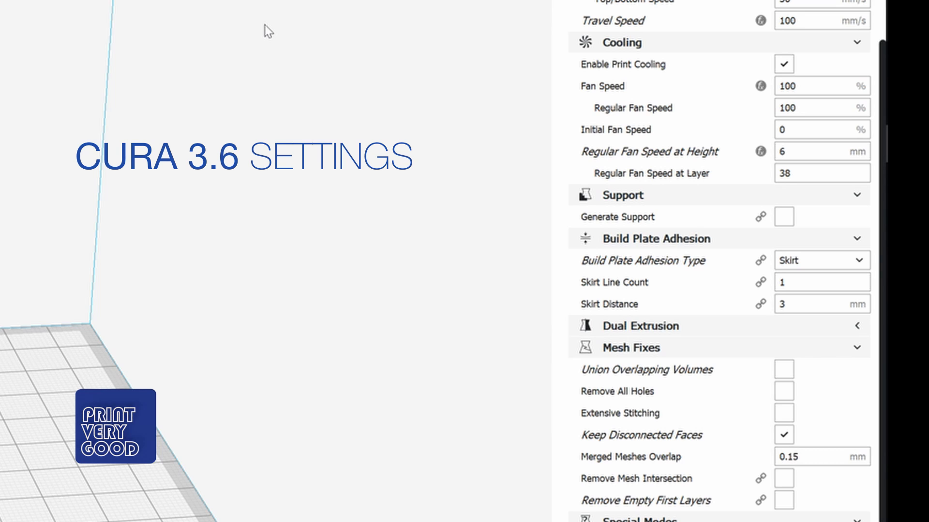
pyautogui.moveTo(677, 259)
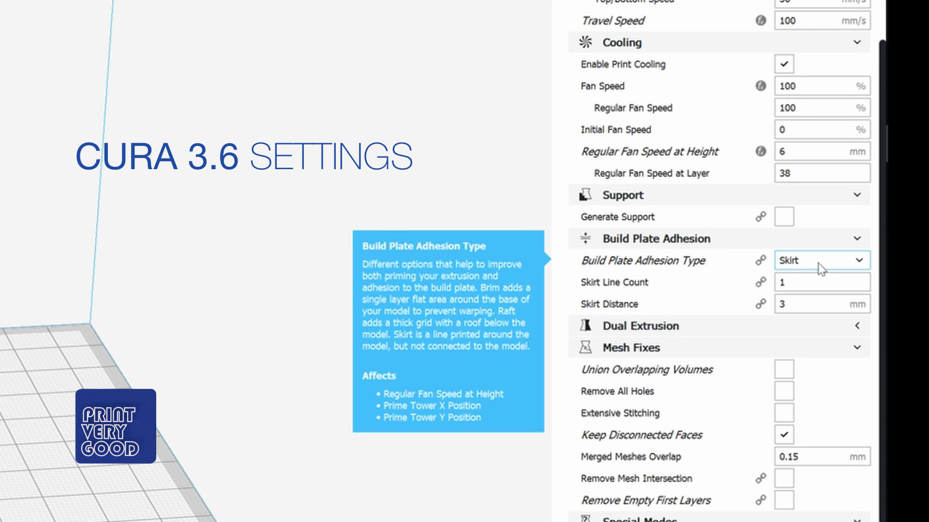
pyautogui.moveTo(822, 283)
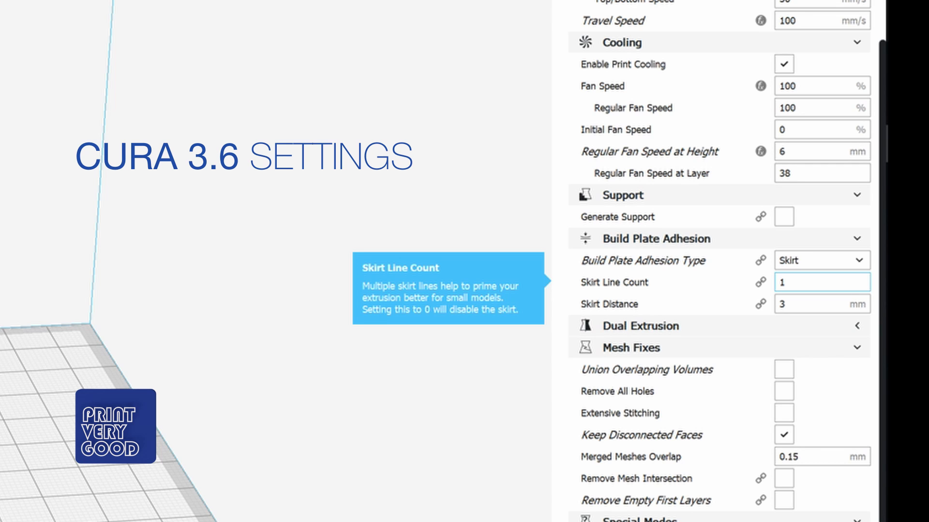
pyautogui.moveTo(822, 305)
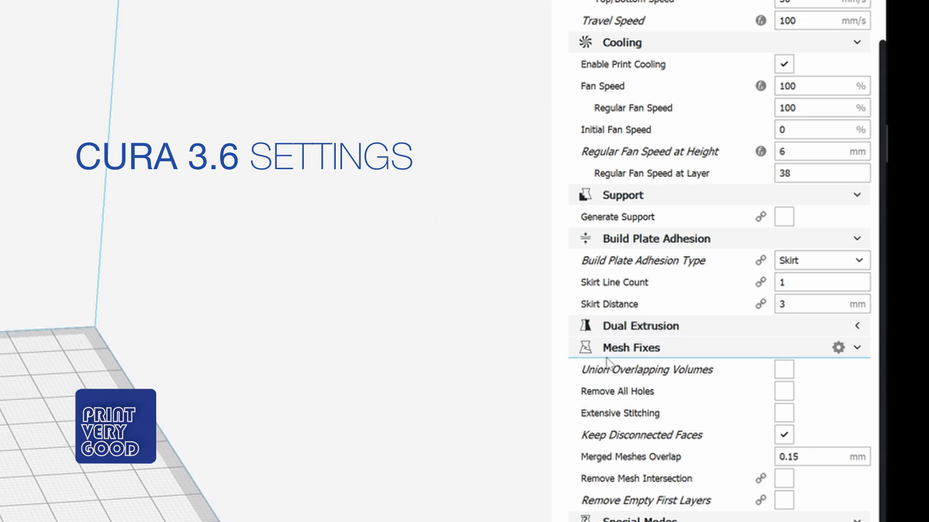
# Step: Examine the Mesh Fixes options, the Print Sequence under Special Modes and the experimental Tree Support option
pyautogui.scroll(-5, 607, 362)
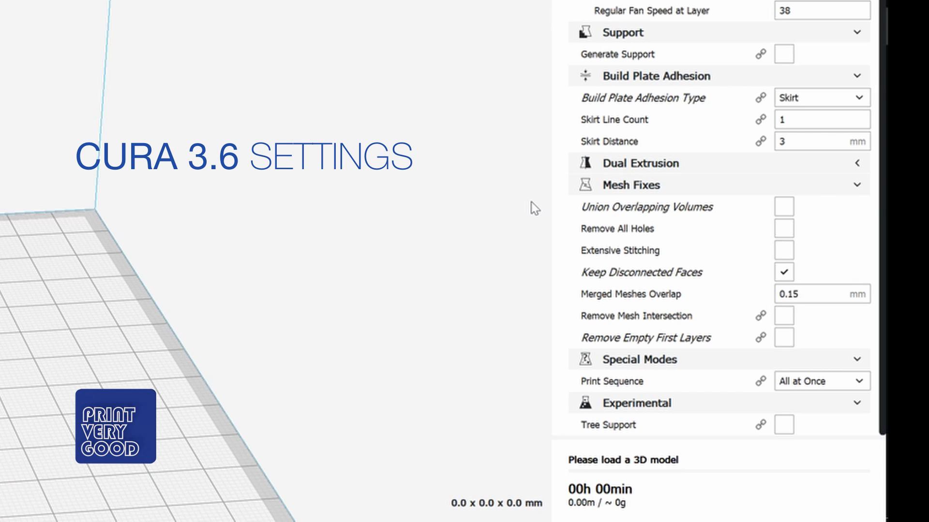
pyautogui.moveTo(641, 207)
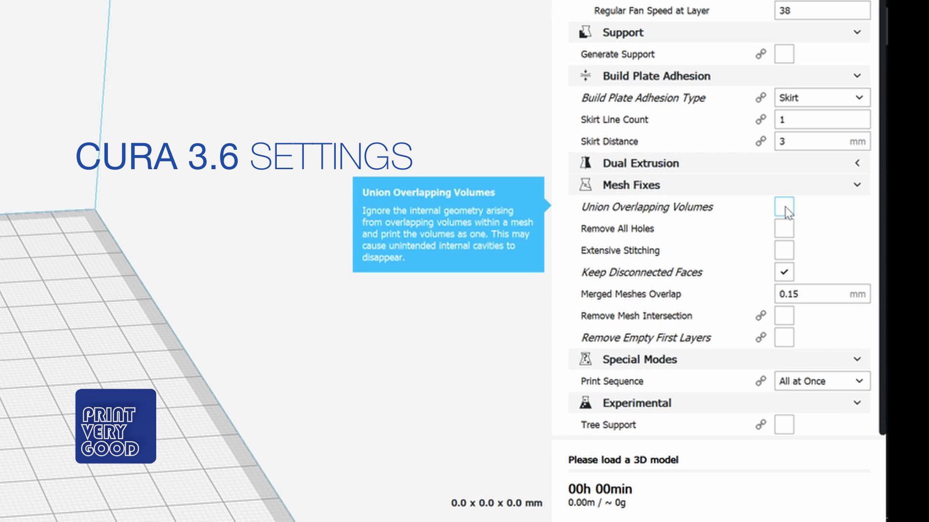
pyautogui.moveTo(801, 240)
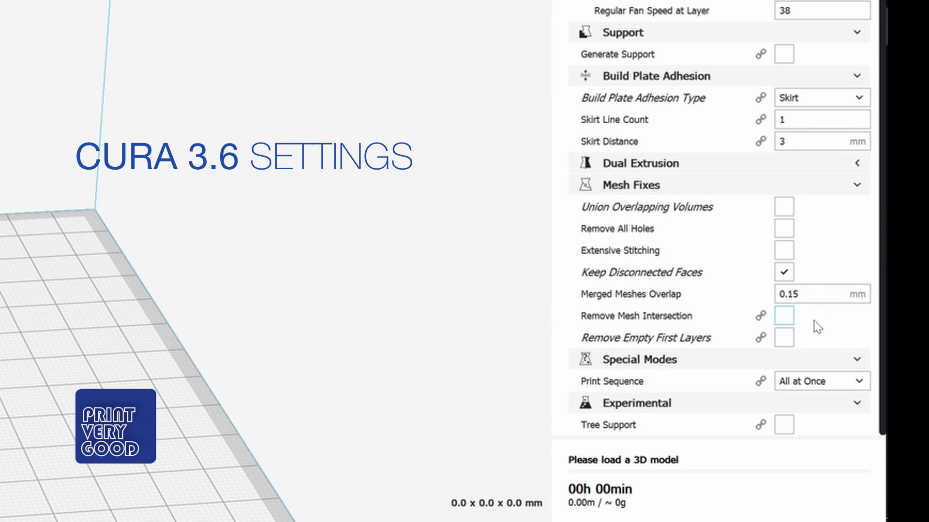
pyautogui.moveTo(801, 325)
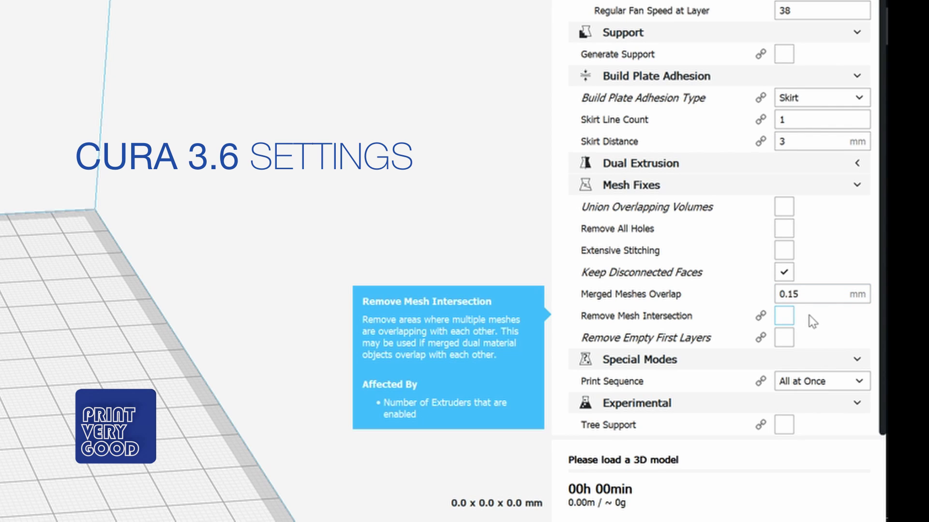
pyautogui.moveTo(797, 341)
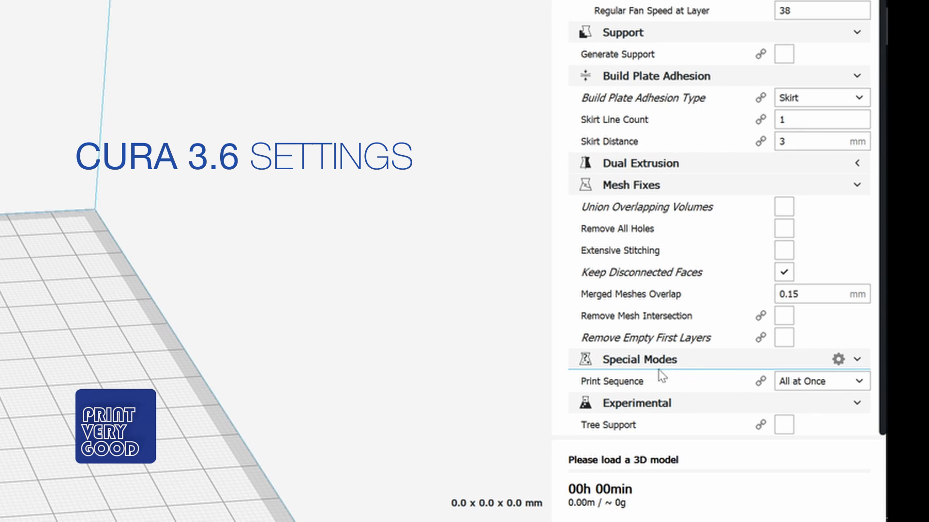
pyautogui.moveTo(791, 387)
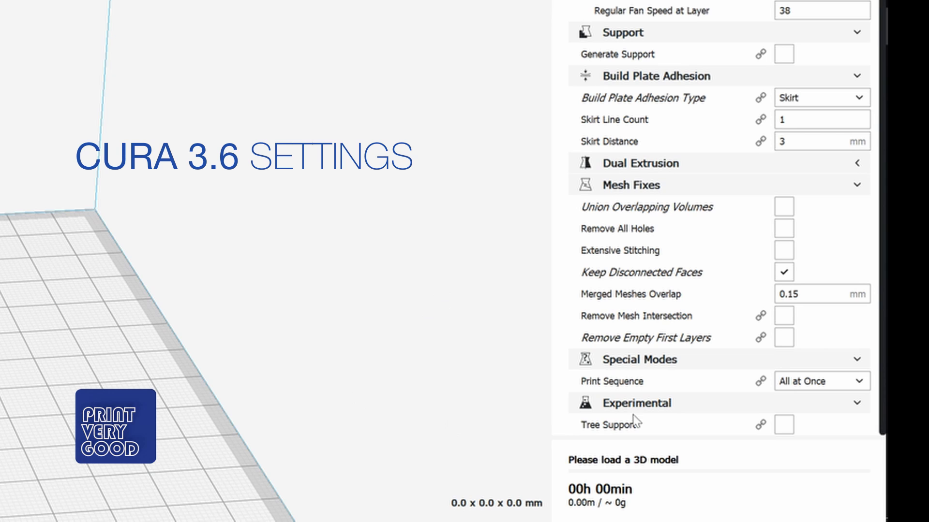
pyautogui.moveTo(653, 424)
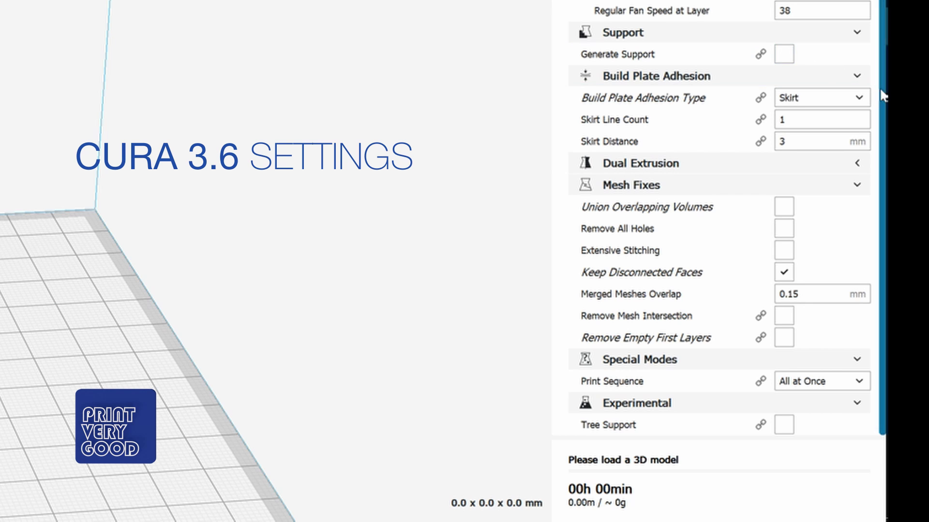
# Step: Open the machine settings of the Cocoon Create Touch printer and enlarge the dialog to show the full start and end G-code
pyautogui.scroll(10, 880, 87)
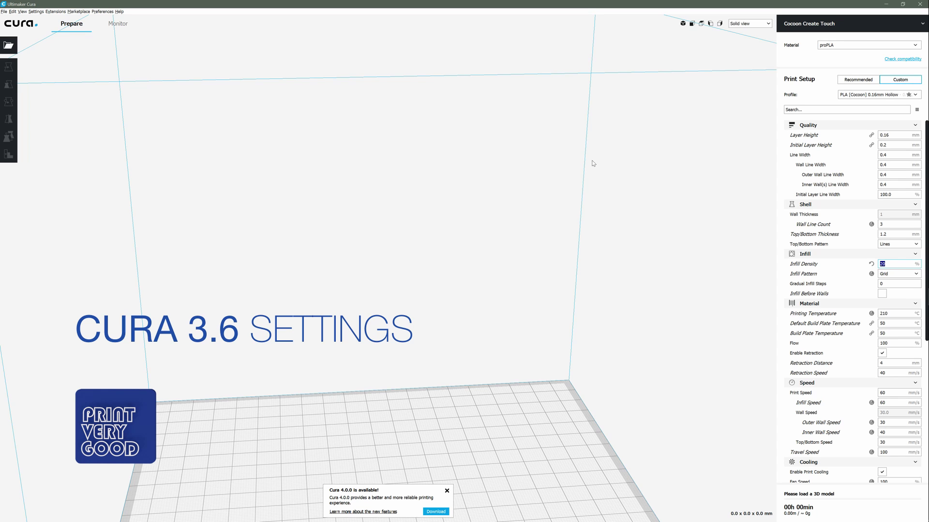
pyautogui.click(36, 11)
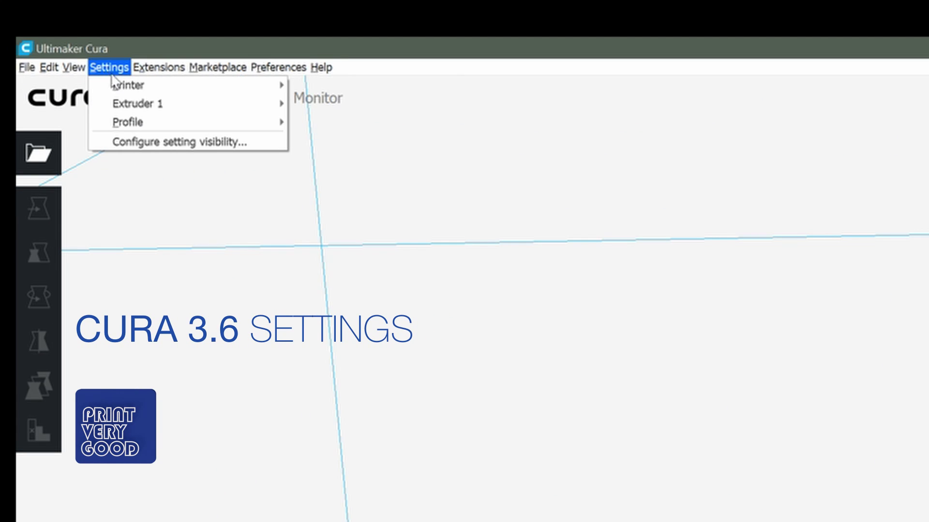
pyautogui.moveTo(118, 82)
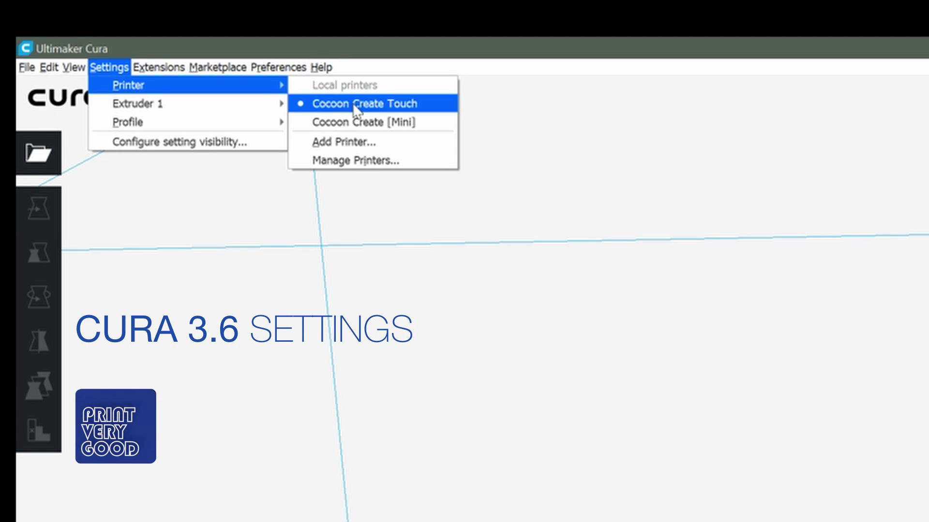
pyautogui.click(364, 161)
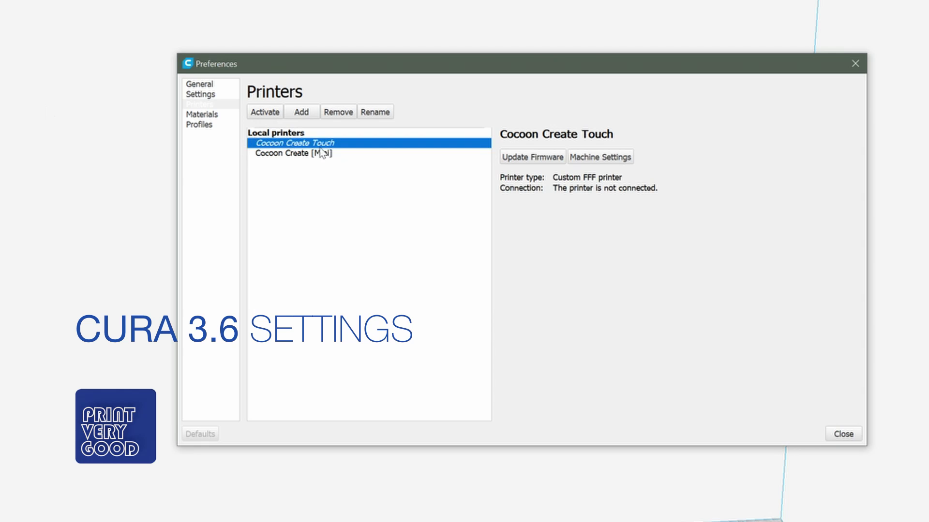
pyautogui.click(306, 153)
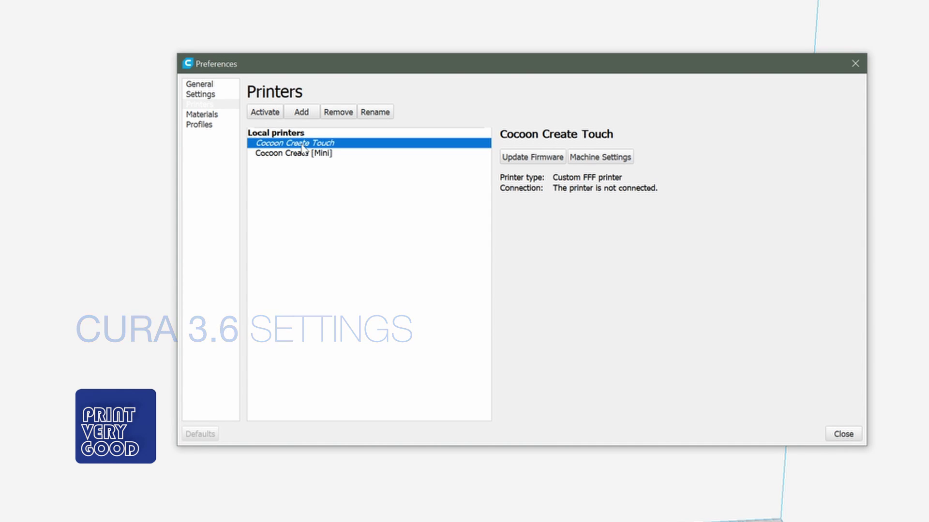
pyautogui.click(602, 158)
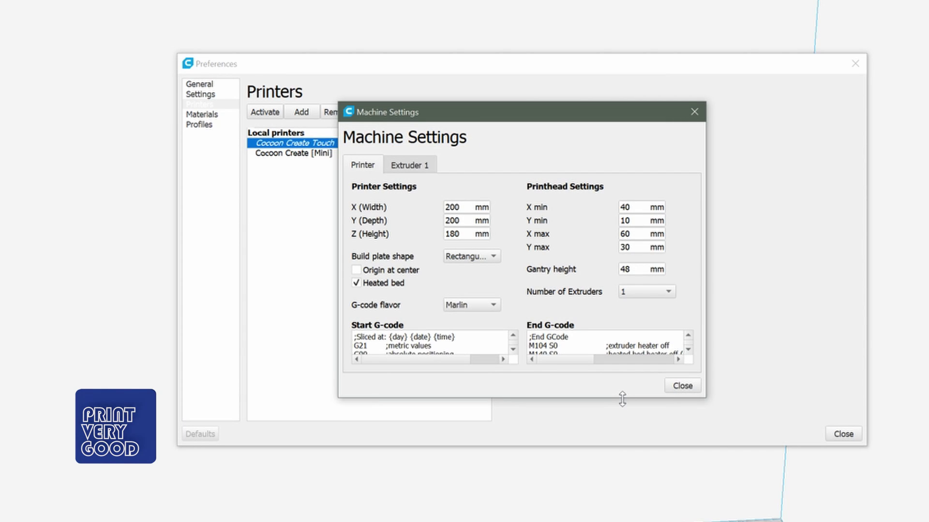
pyautogui.moveTo(622, 399); pyautogui.dragTo(622, 521)
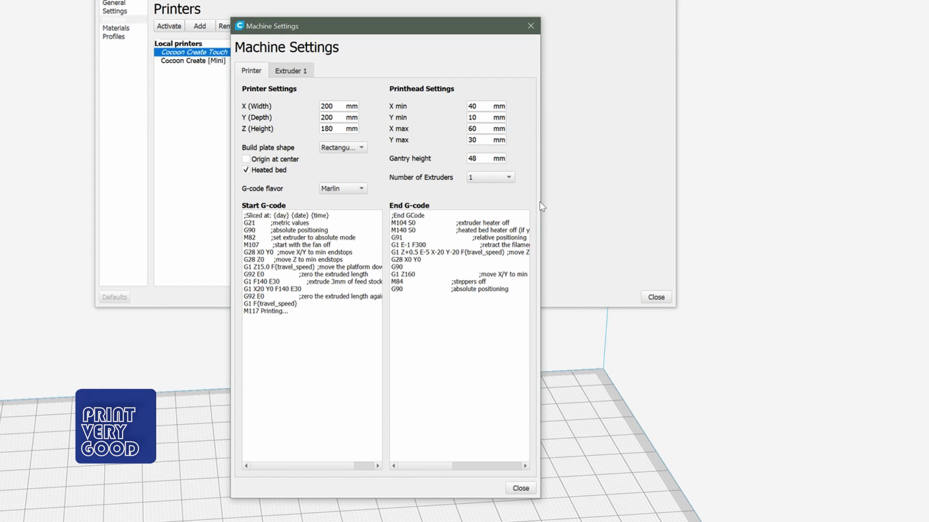
pyautogui.moveTo(541, 205); pyautogui.dragTo(875, 191)
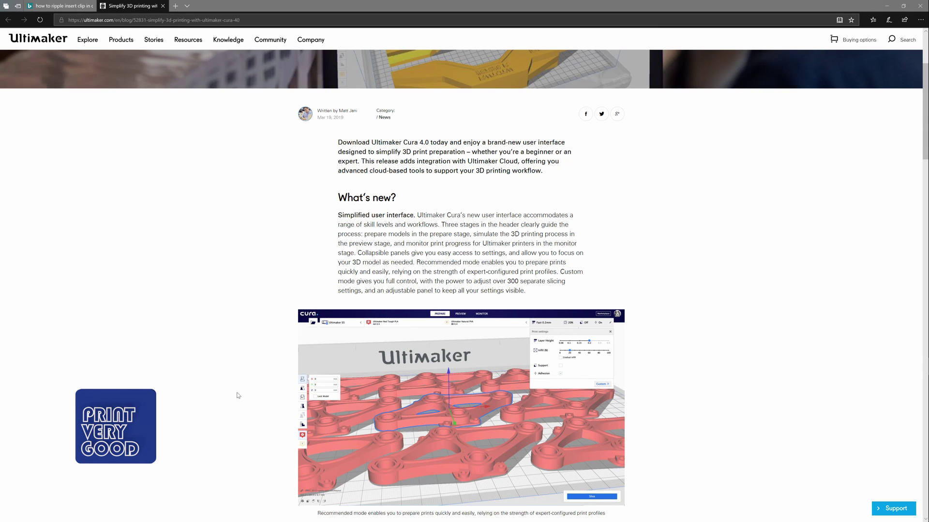
# Step: Read the Ultimaker blog article in the web browser about what's new in Cura 4.0, down to its download section
pyautogui.scroll(-2, 204, 228)
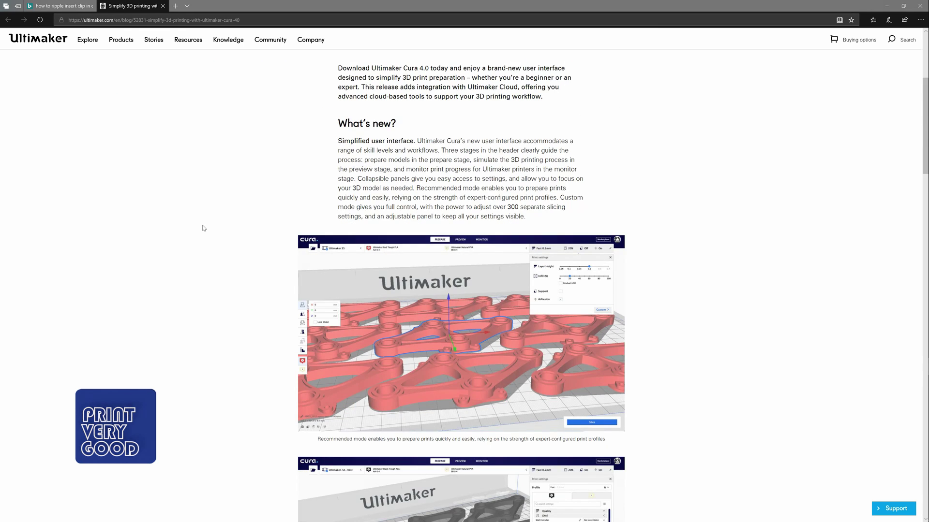
pyautogui.scroll(-2, 203, 228)
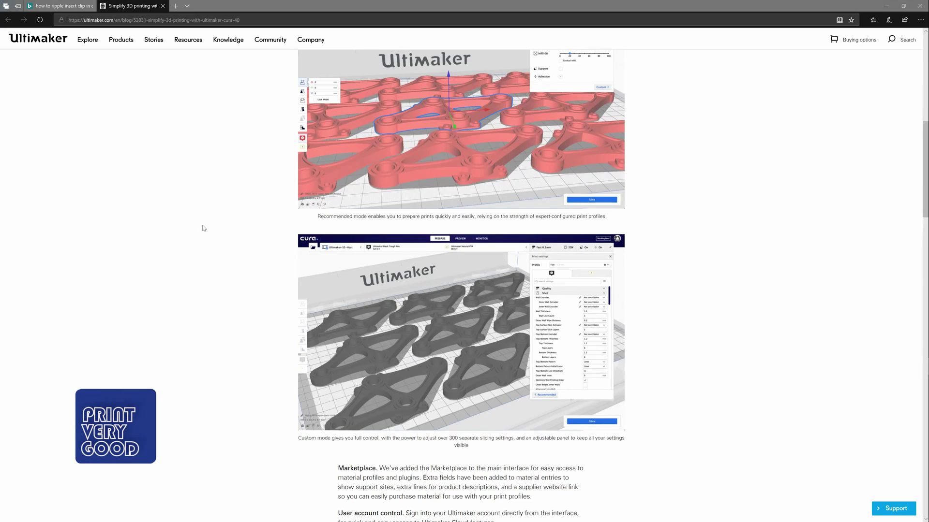
pyautogui.scroll(-5, 204, 229)
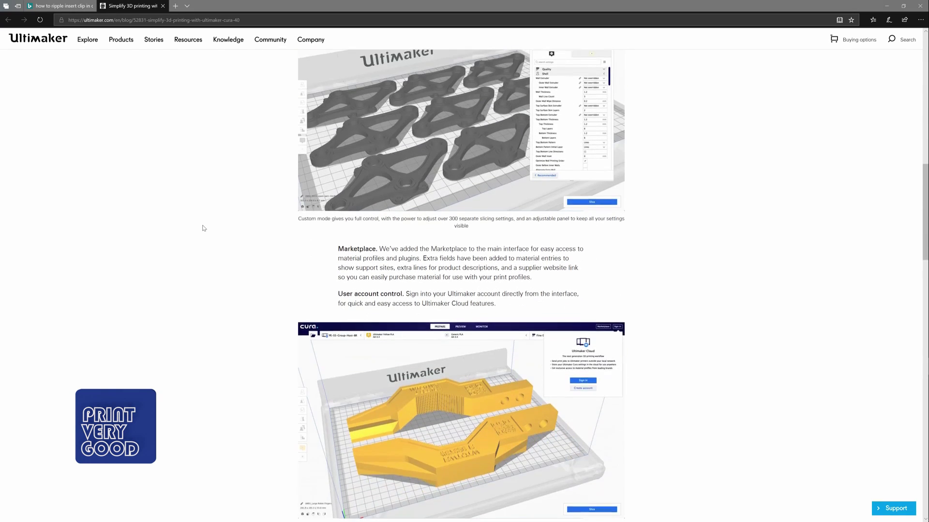
pyautogui.scroll(-2, 204, 228)
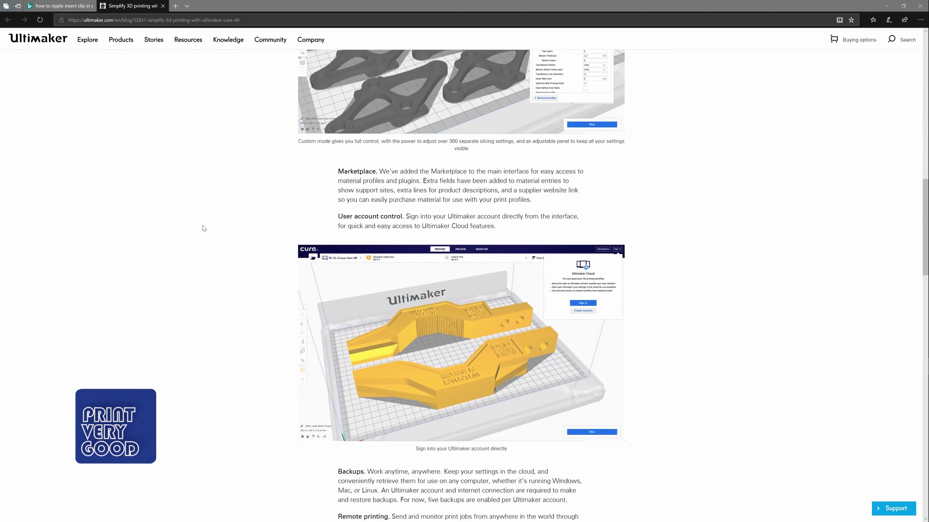
pyautogui.scroll(5, 204, 228)
pyautogui.scroll(-15, 203, 228)
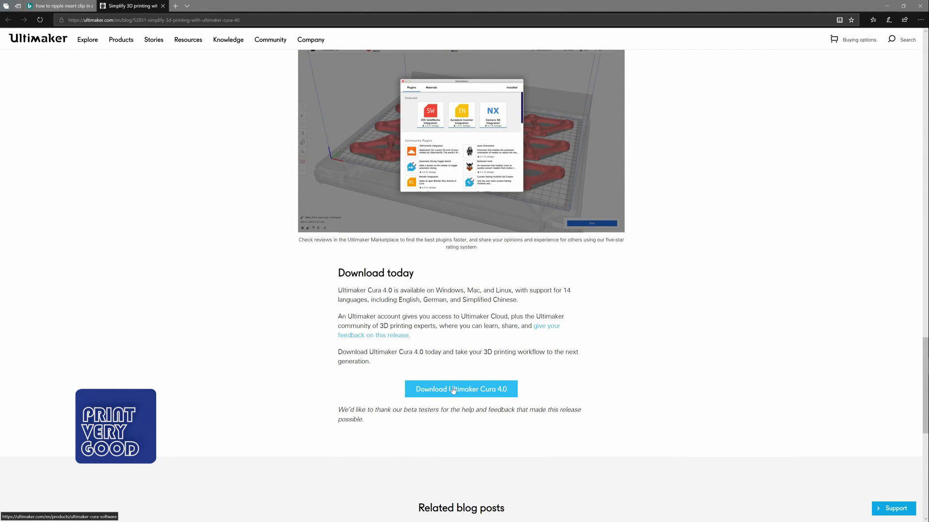
# Step: Download Ultimaker Cura 4.0 for Windows from the Ultimaker website and run the Ultimaker_Cura-4.0.0-win64.exe installer
pyautogui.click(452, 391)
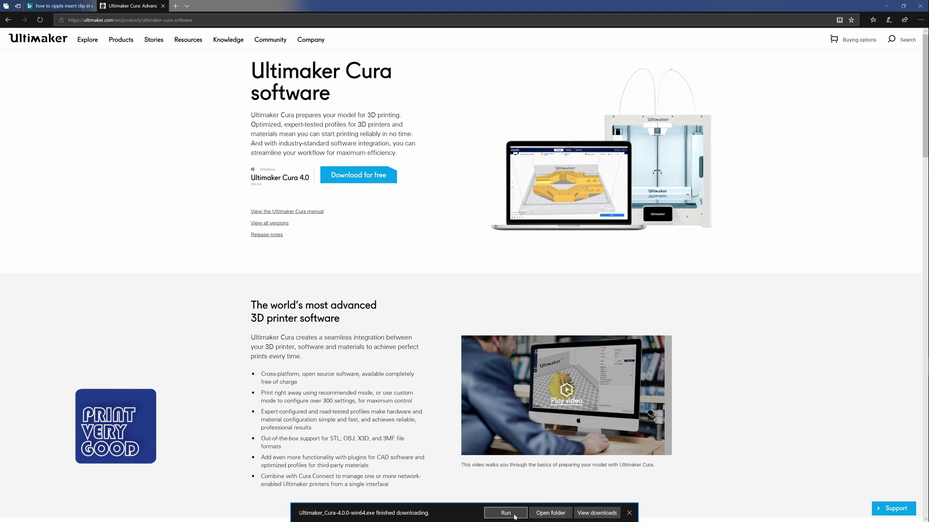
pyautogui.click(515, 517)
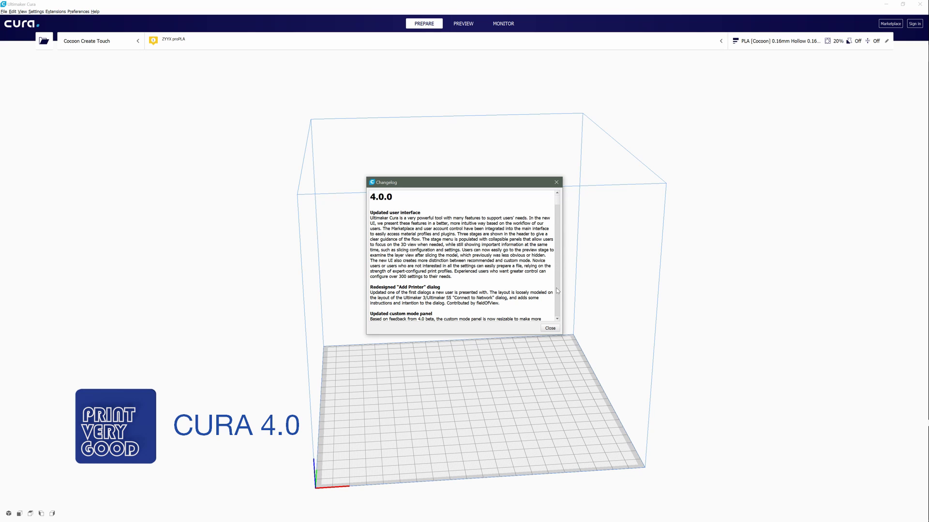
# Step: Read the 4.0.0 changelog from the user interface changes down to the bug fixes, and close it
pyautogui.scroll(-1, 556, 290)
pyautogui.scroll(-3, 555, 290)
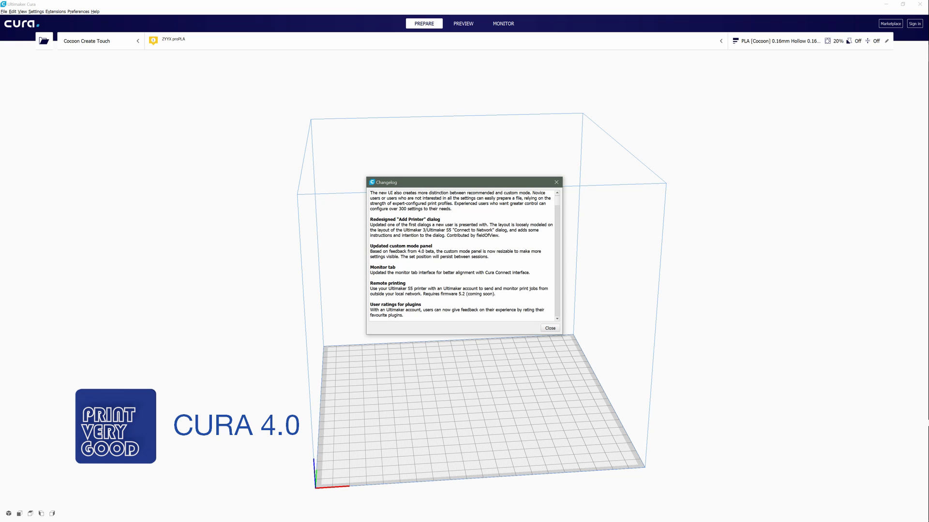
pyautogui.scroll(-3, 462, 256)
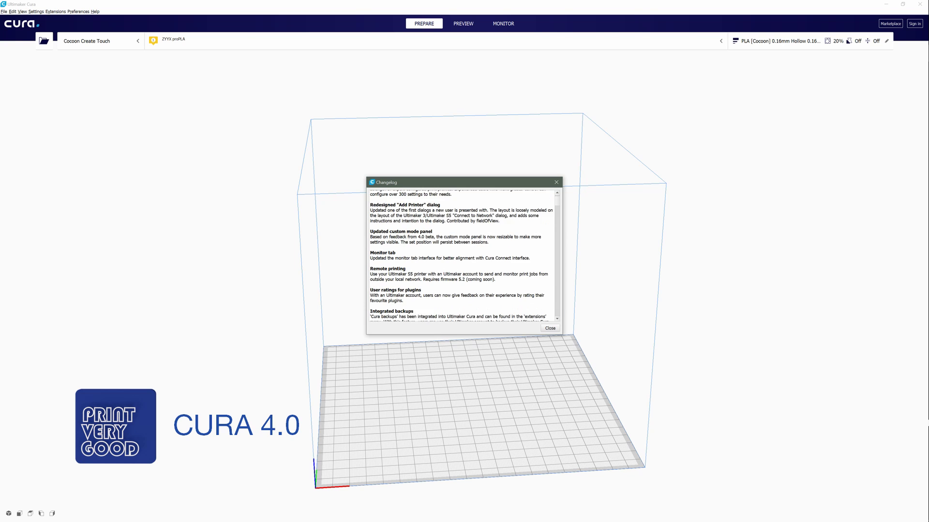
pyautogui.scroll(-2, 462, 257)
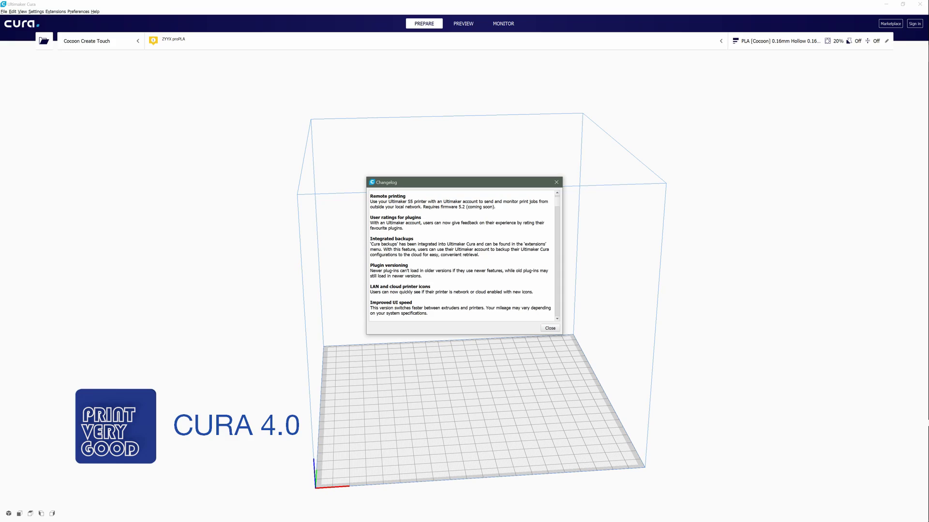
pyautogui.scroll(-2, 462, 256)
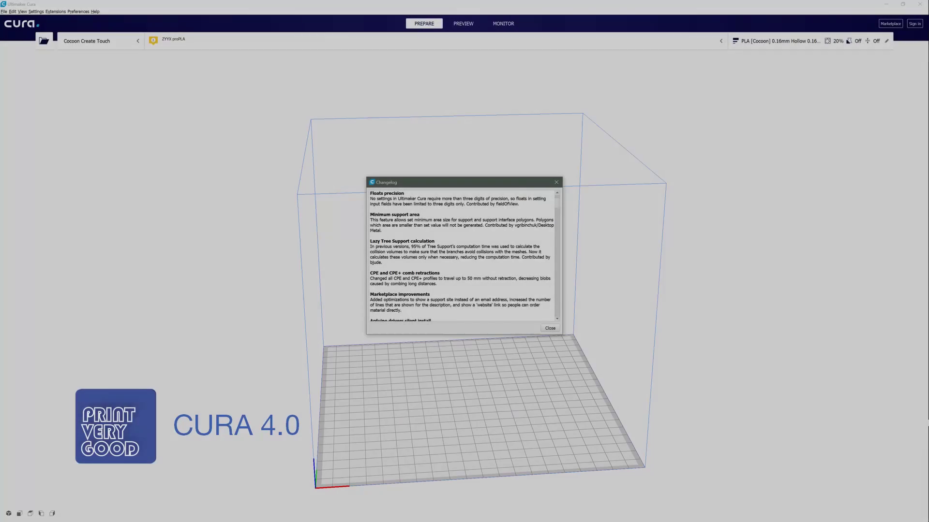
pyautogui.scroll(-5, 462, 256)
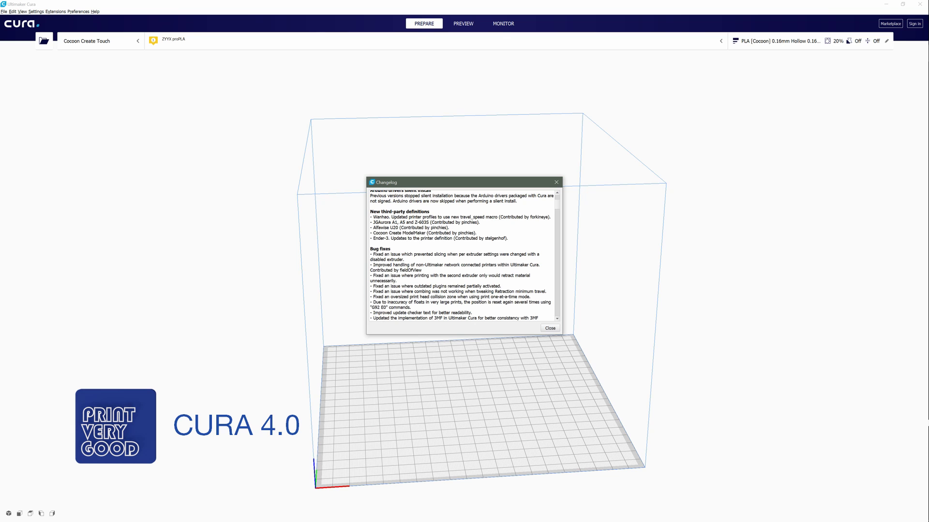
pyautogui.scroll(-3, 462, 257)
pyautogui.scroll(3, 462, 256)
pyautogui.scroll(-10, 560, 216)
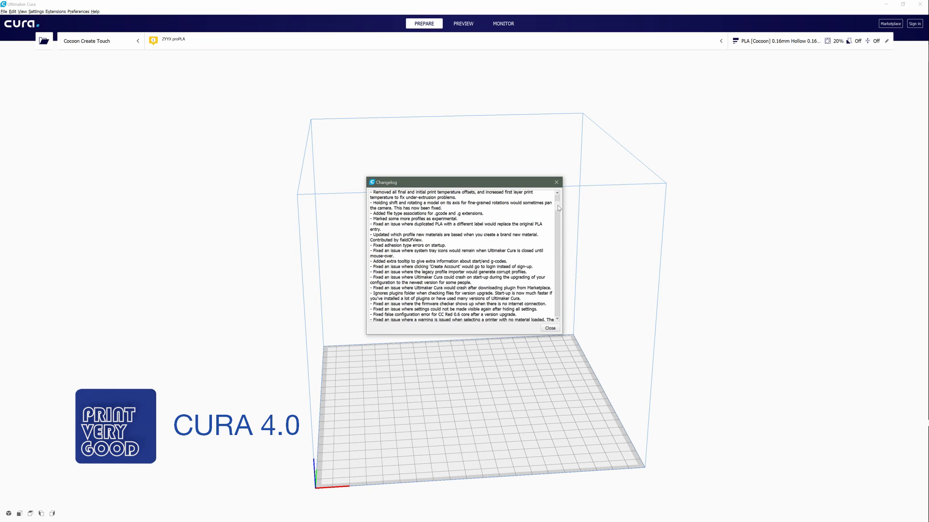
pyautogui.click(557, 182)
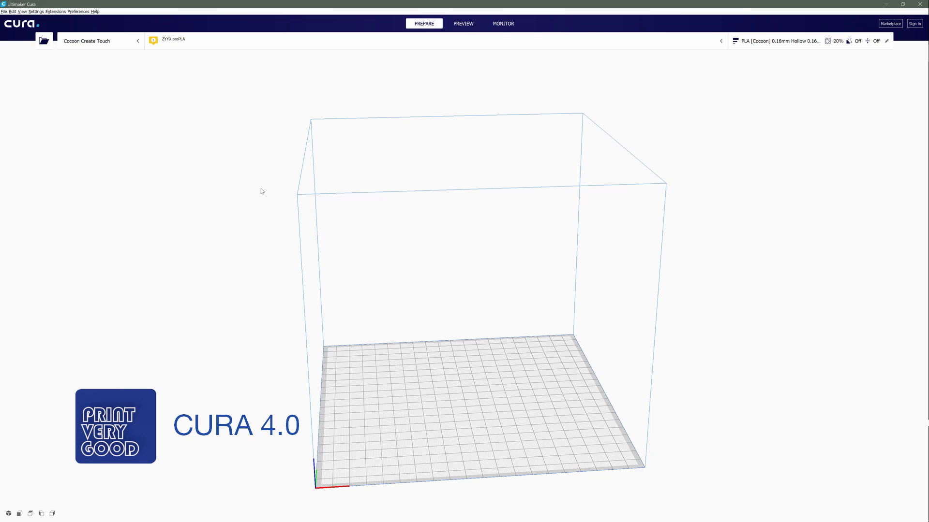
# Step: Look at the Preview and Monitor stages of the new interface
pyautogui.click(462, 24)
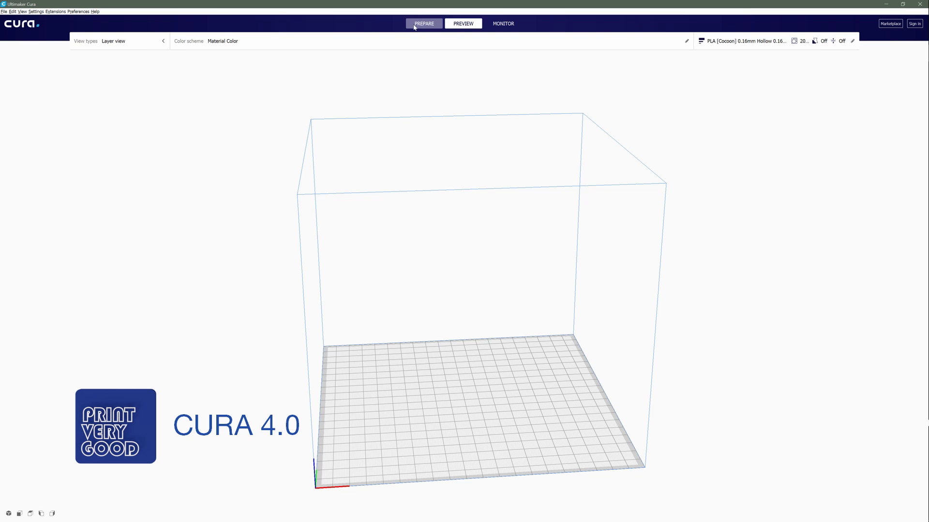
pyautogui.click(417, 27)
pyautogui.click(463, 24)
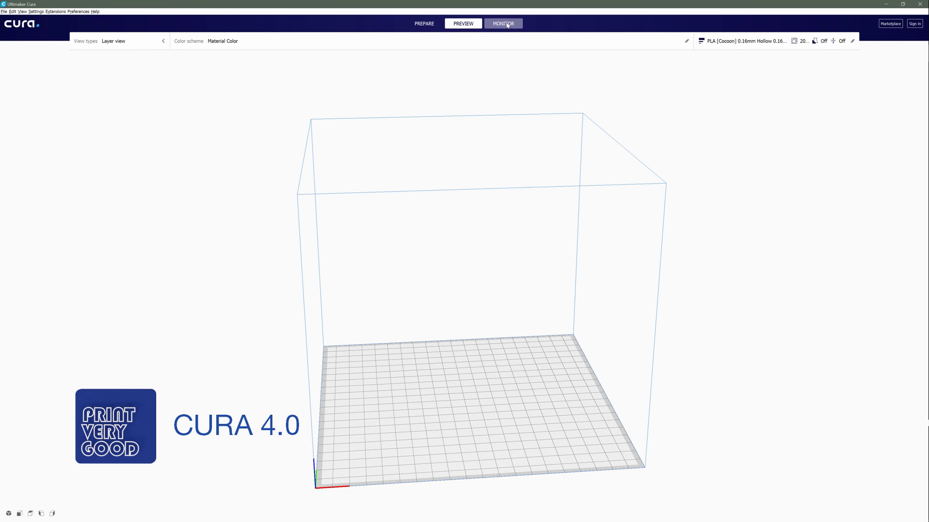
pyautogui.click(507, 24)
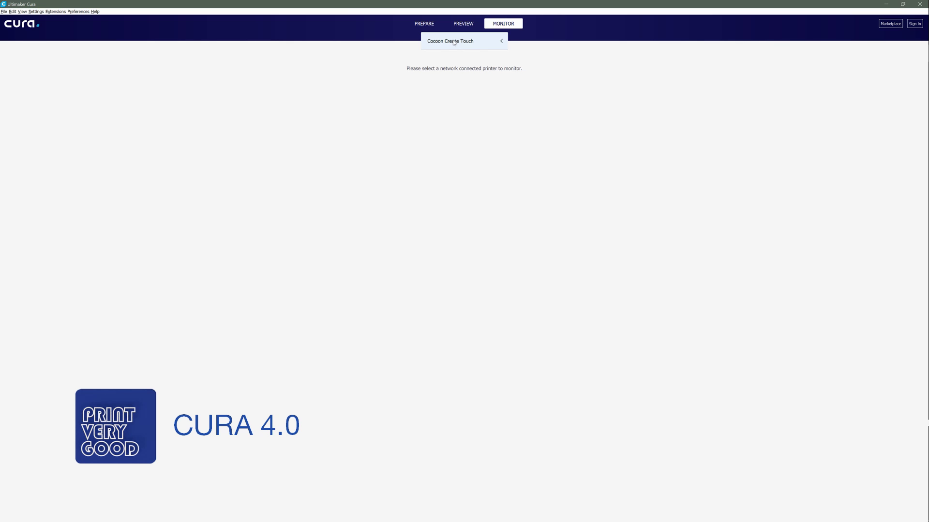
# Step: Return to the Prepare stage and open the model "PVG's Cocoon Create TOUCH - FAN SHROUD [with nubs]"
pyautogui.click(424, 25)
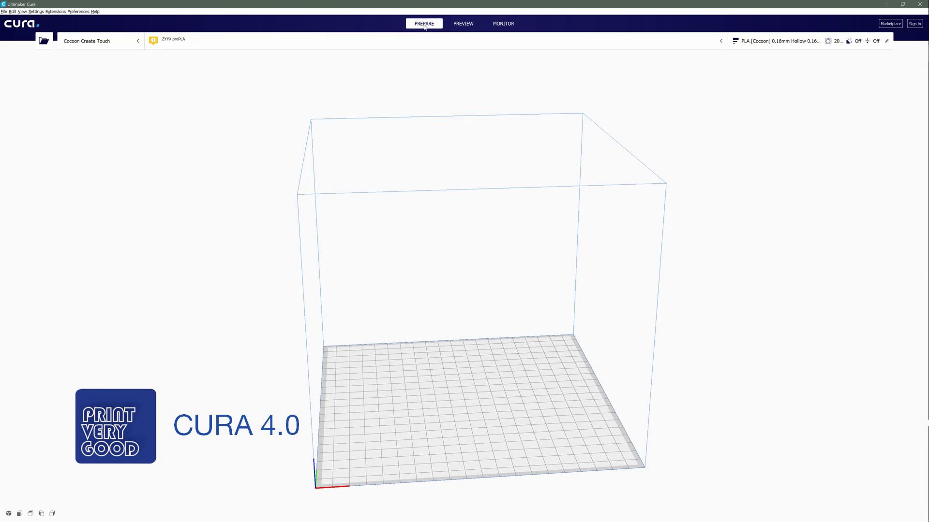
pyautogui.click(3, 12)
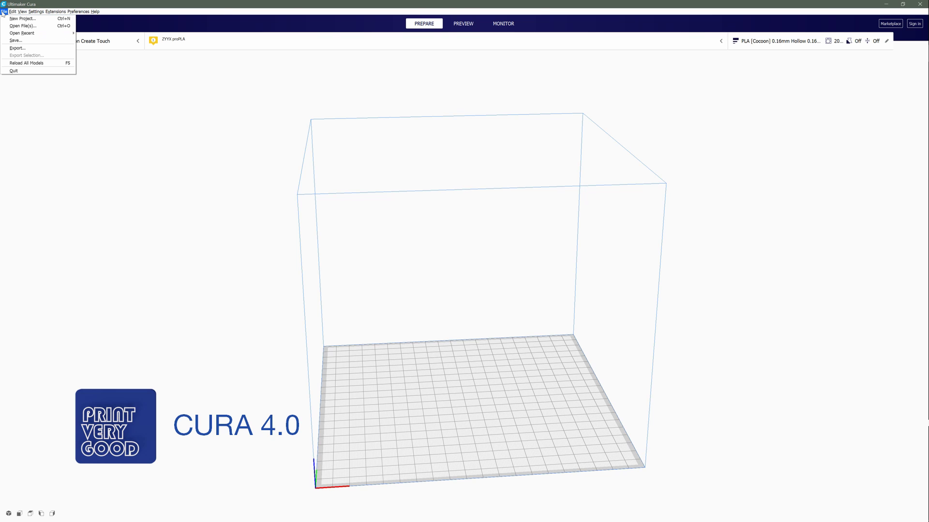
pyautogui.click(22, 26)
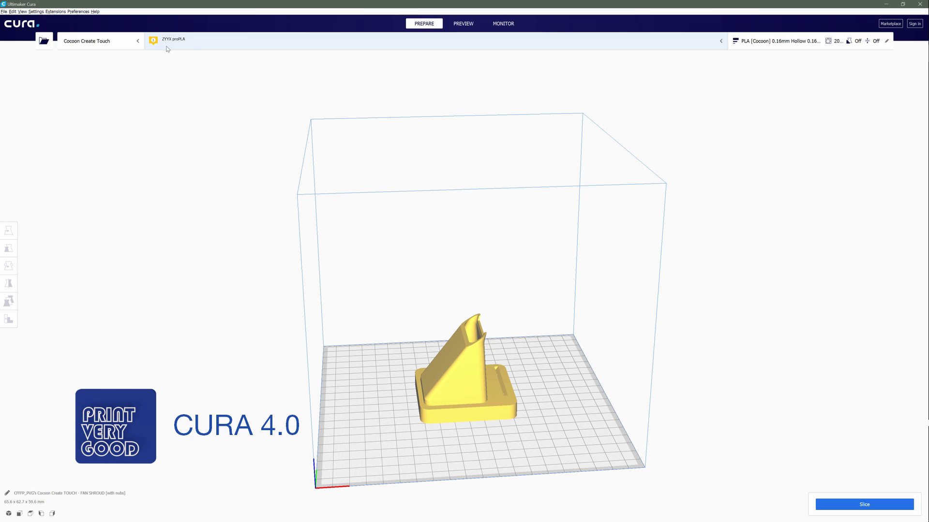
# Step: Add the Wanhao Duplicator i3 Plus from the Other category as a new printer through printer management
pyautogui.click(100, 44)
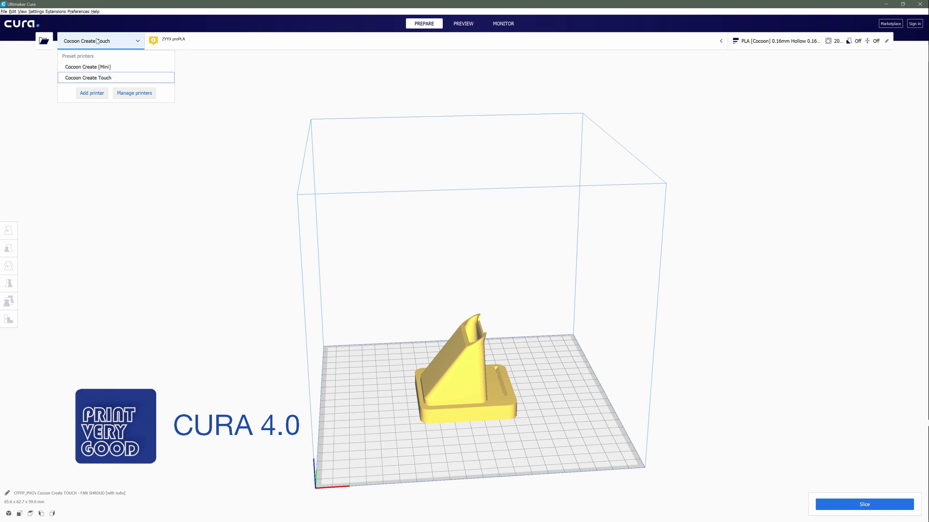
pyautogui.click(134, 93)
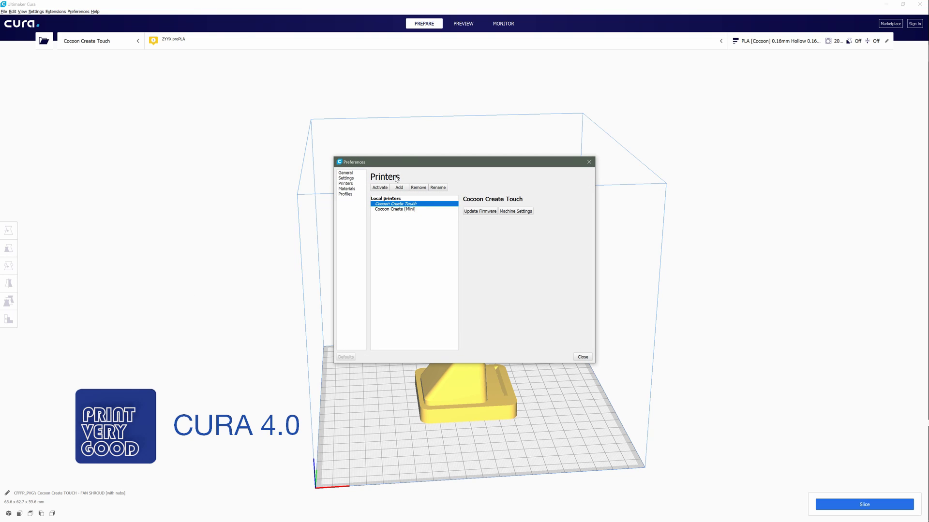
pyautogui.moveTo(401, 159); pyautogui.dragTo(384, 122)
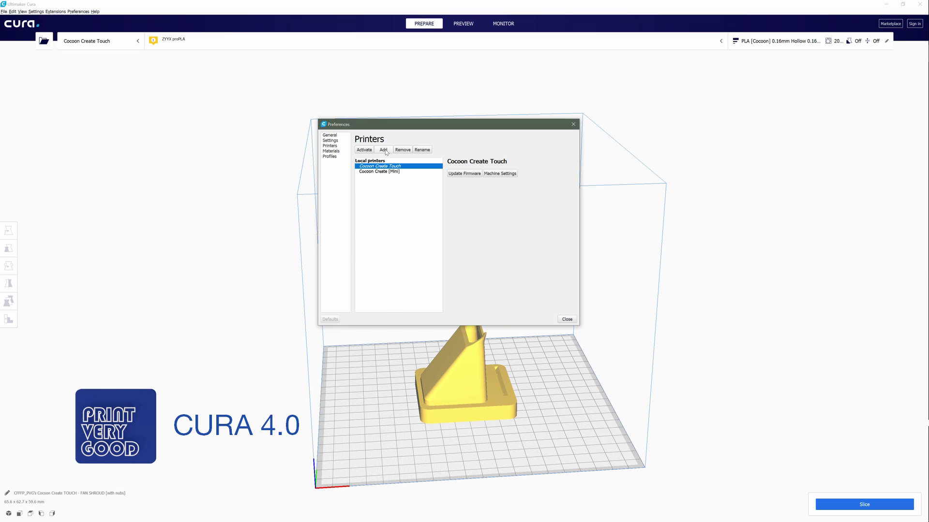
pyautogui.click(383, 150)
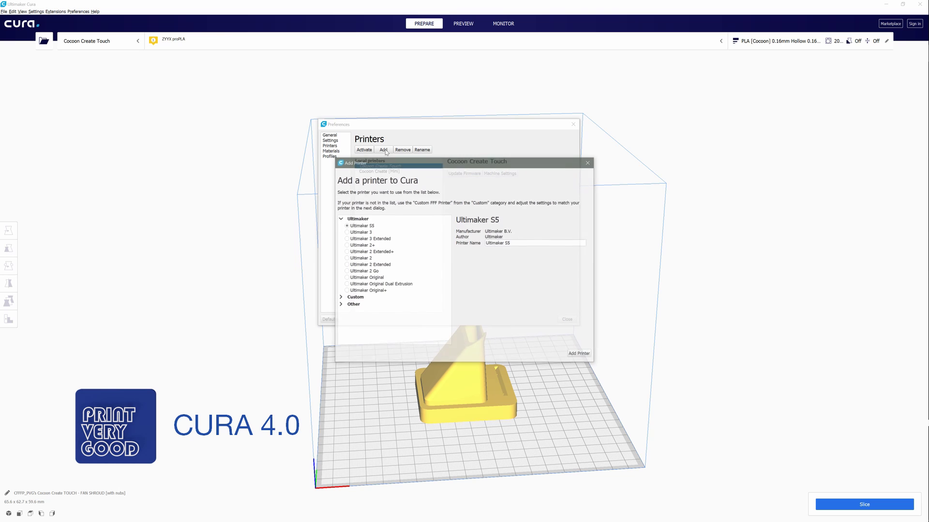
pyautogui.click(340, 305)
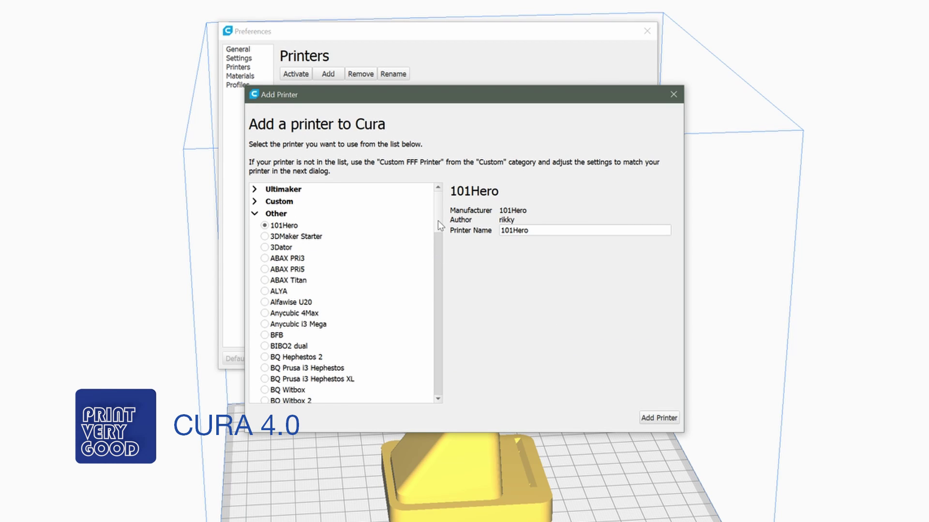
pyautogui.moveTo(438, 222); pyautogui.dragTo(439, 375)
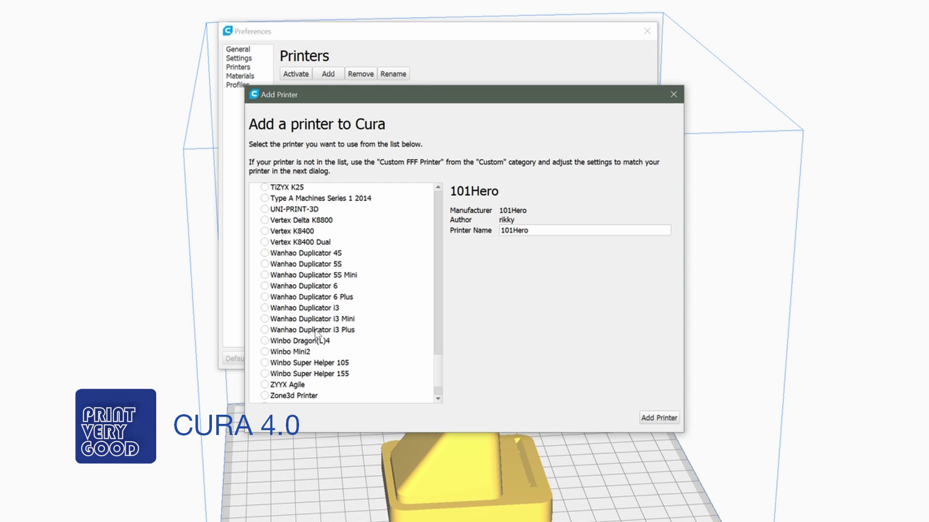
pyautogui.click(286, 331)
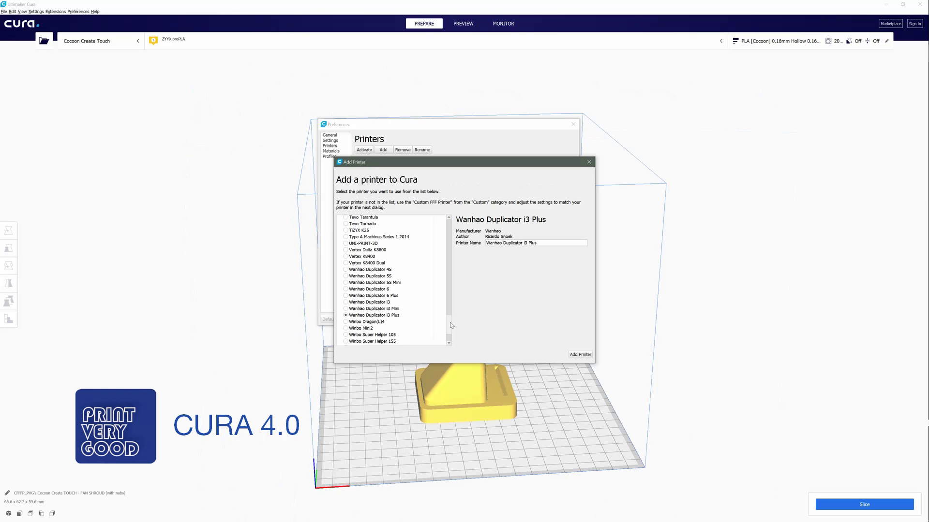
pyautogui.moveTo(440, 366); pyautogui.dragTo(440, 370)
pyautogui.scroll(3, 451, 329)
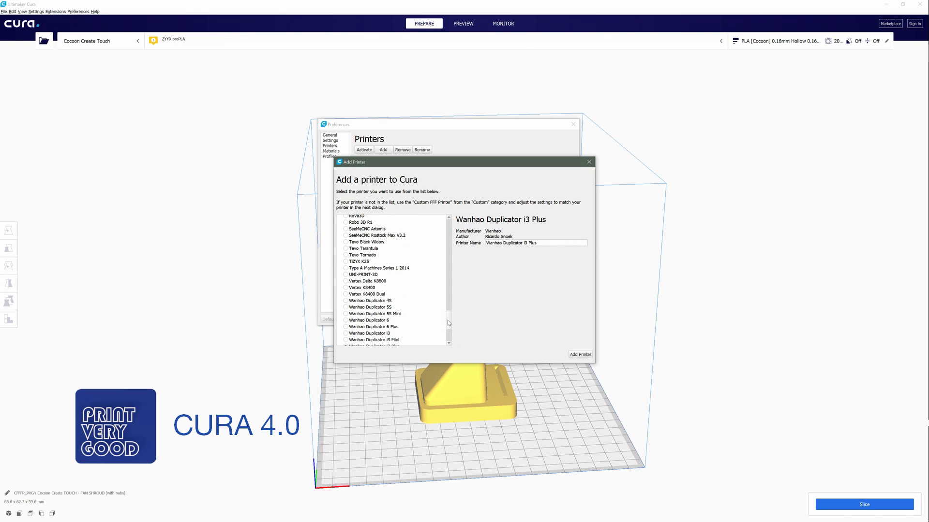
pyautogui.scroll(-2, 450, 326)
pyautogui.scroll(-1, 450, 327)
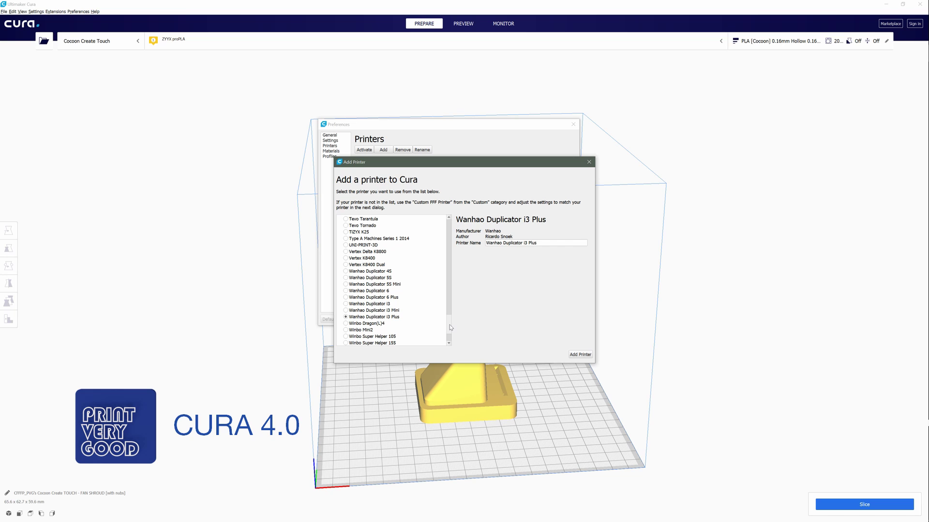
pyautogui.click(580, 354)
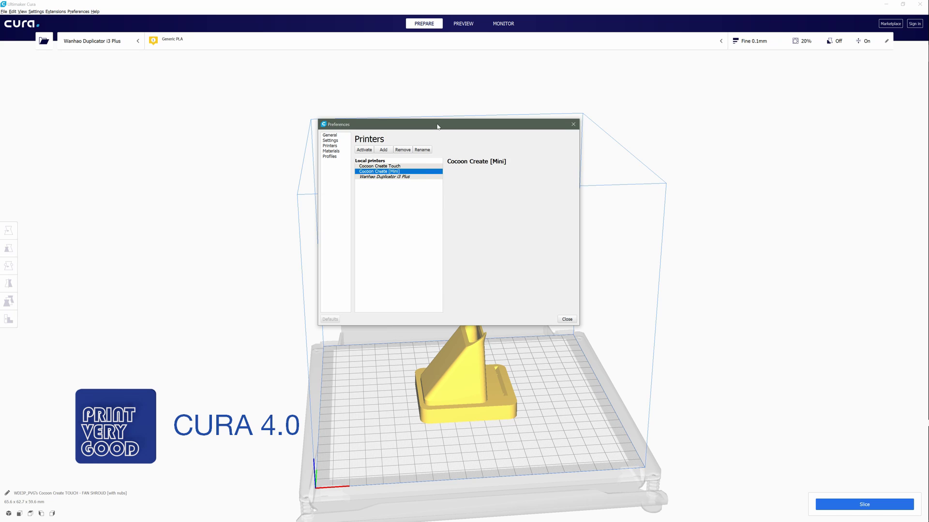
# Step: Move the Preferences dialog clear of the build plate and select the Wanhao Duplicator i3 Plus in the printer list
pyautogui.moveTo(436, 126); pyautogui.dragTo(151, 145)
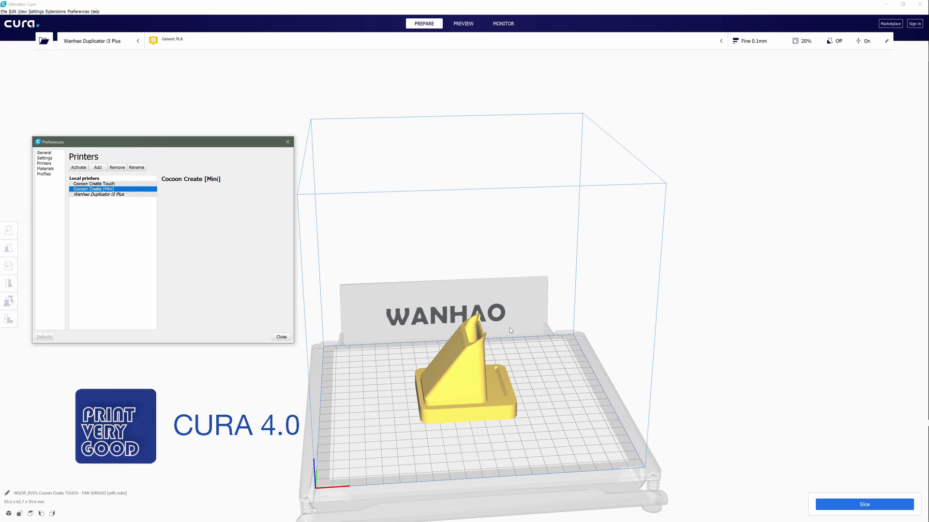
pyautogui.click(730, 333)
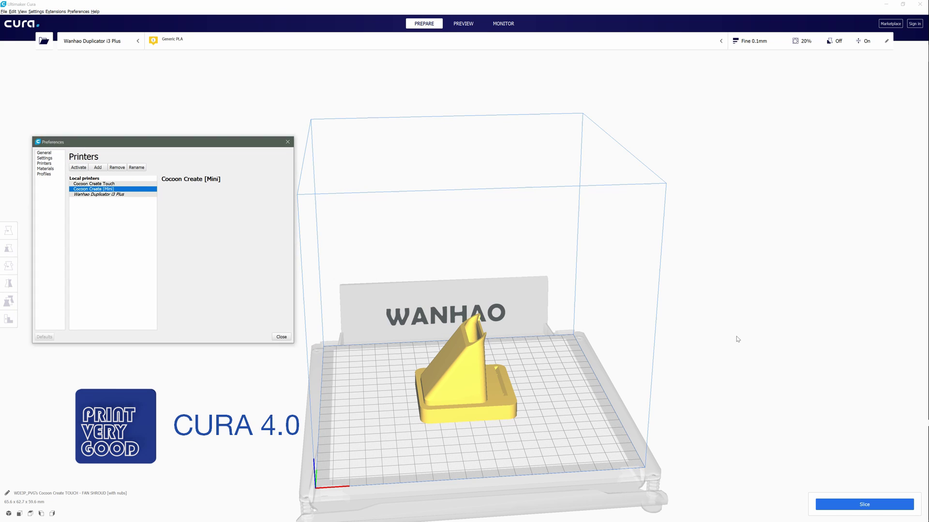
pyautogui.click(105, 184)
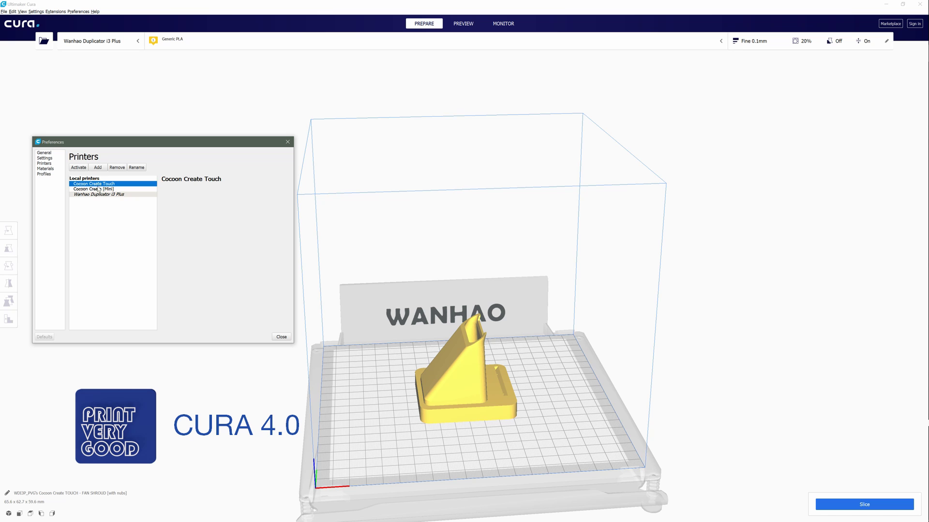
pyautogui.click(98, 194)
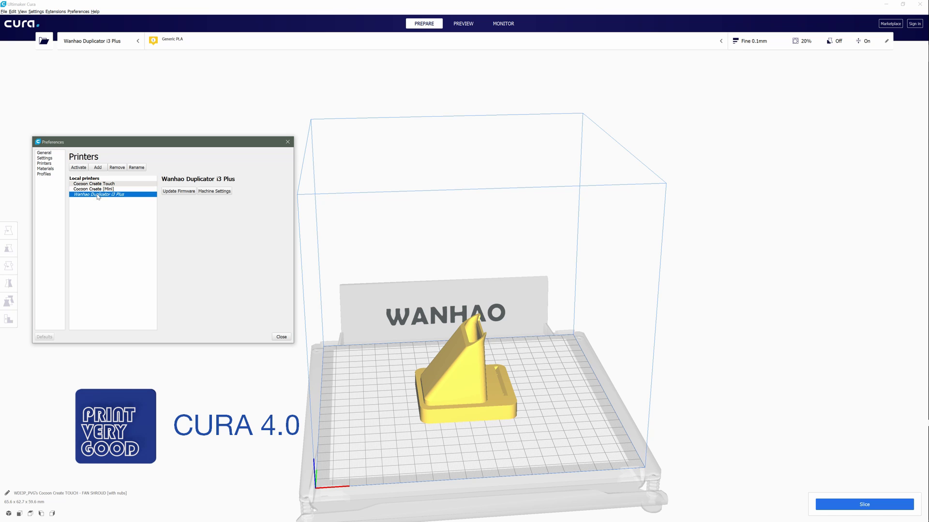
# Step: Examine the Wanhao Duplicator i3 Plus machine settings, including the gantry height and full start and end G-code, and close them
pyautogui.click(214, 191)
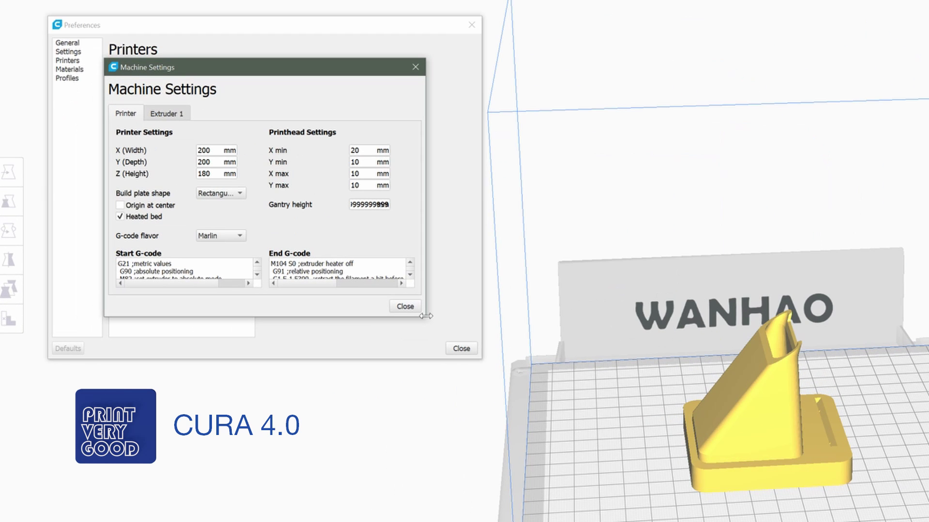
pyautogui.moveTo(426, 316); pyautogui.dragTo(928, 521)
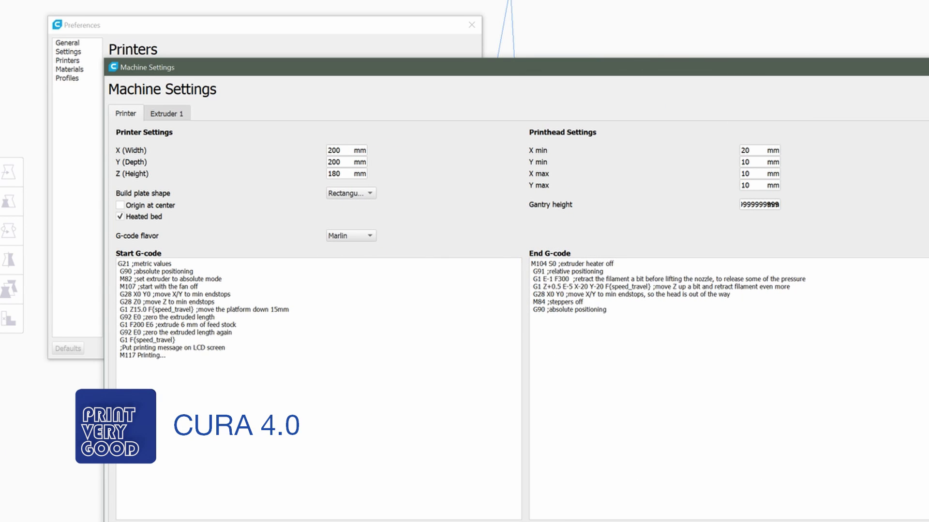
pyautogui.click(759, 204)
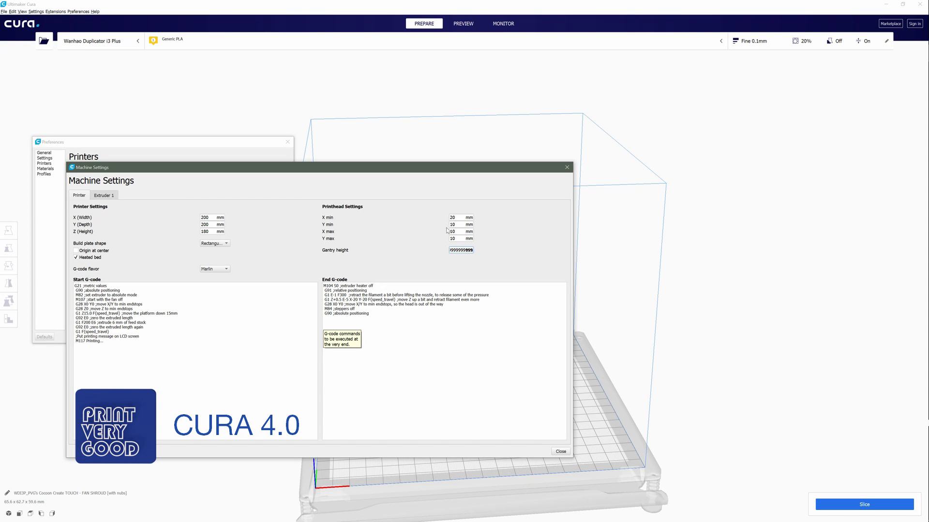
pyautogui.moveTo(207, 171); pyautogui.dragTo(314, 162)
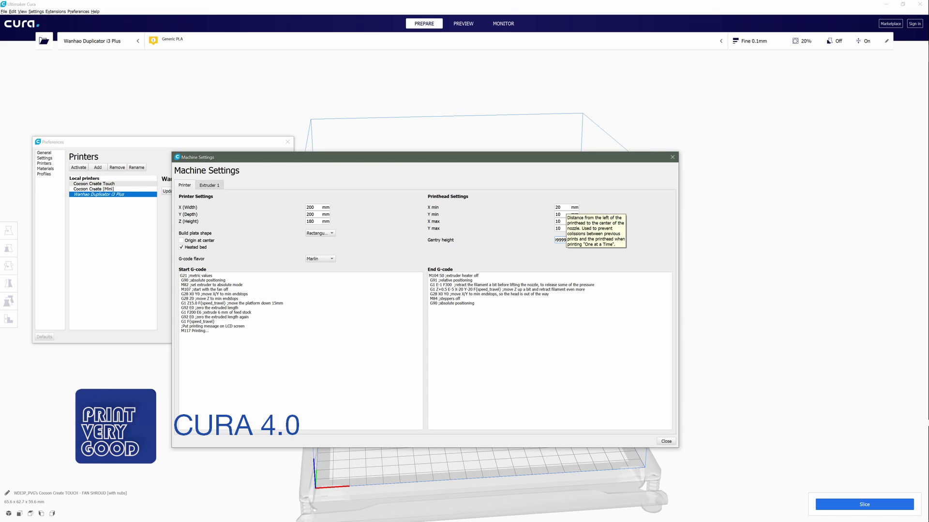
pyautogui.click(666, 441)
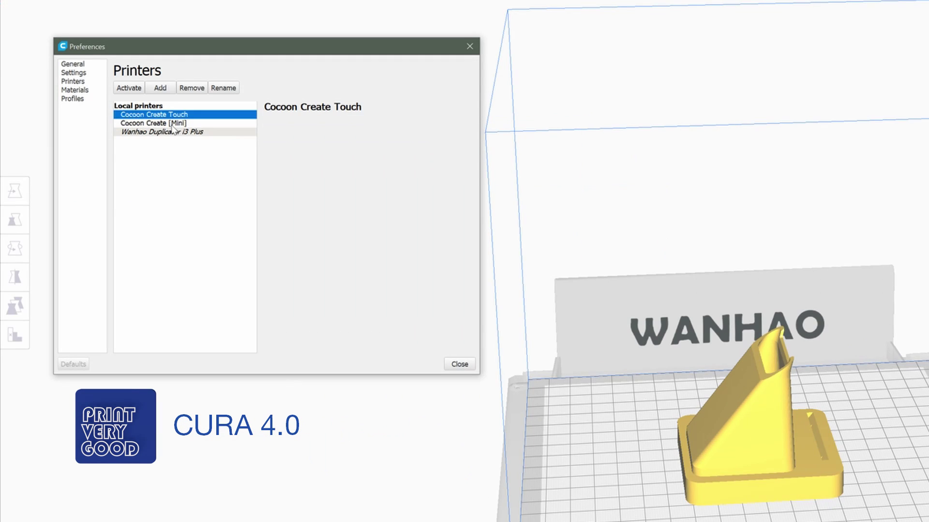
# Step: Compare the entries for the Cocoon Create Touch, Cocoon Create [Mini] and Wanhao Duplicator i3 Plus, and check the General and Settings preferences
pyautogui.click(172, 125)
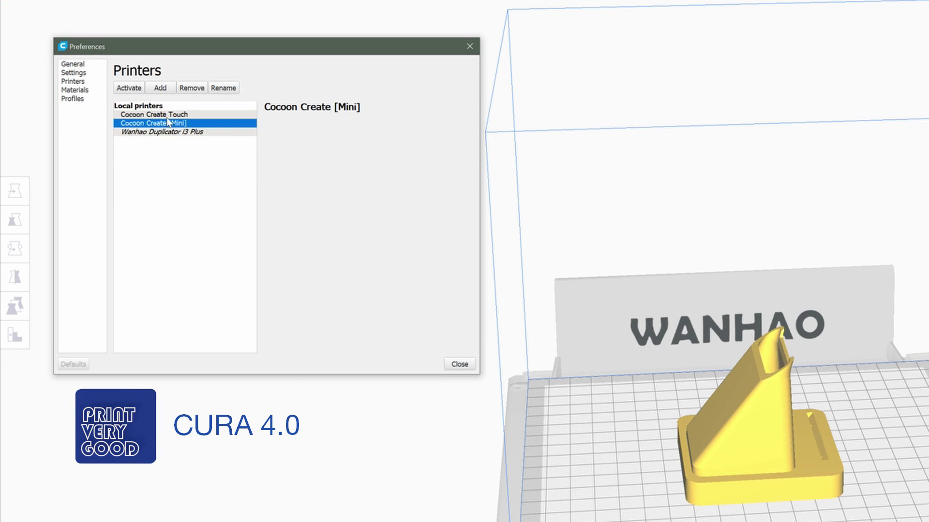
pyautogui.click(167, 118)
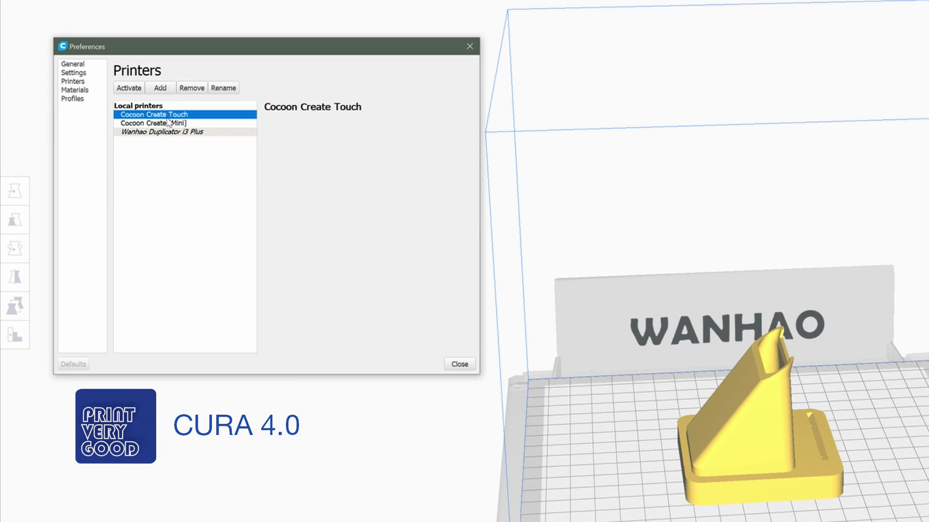
pyautogui.click(75, 65)
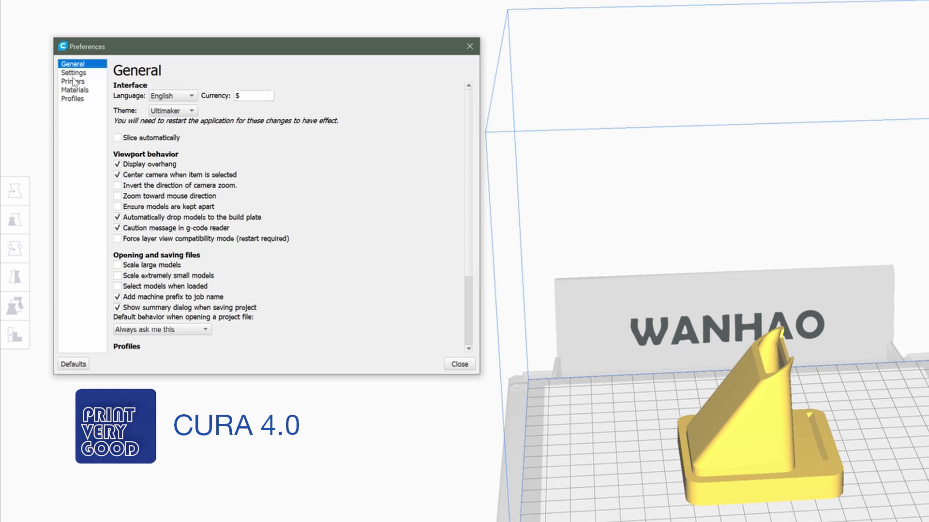
pyautogui.click(73, 72)
pyautogui.click(73, 82)
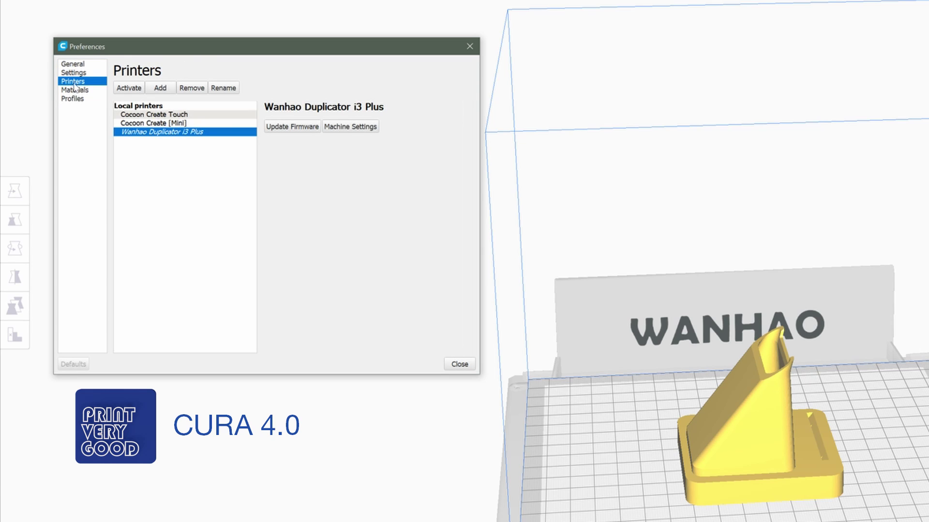
pyautogui.click(149, 116)
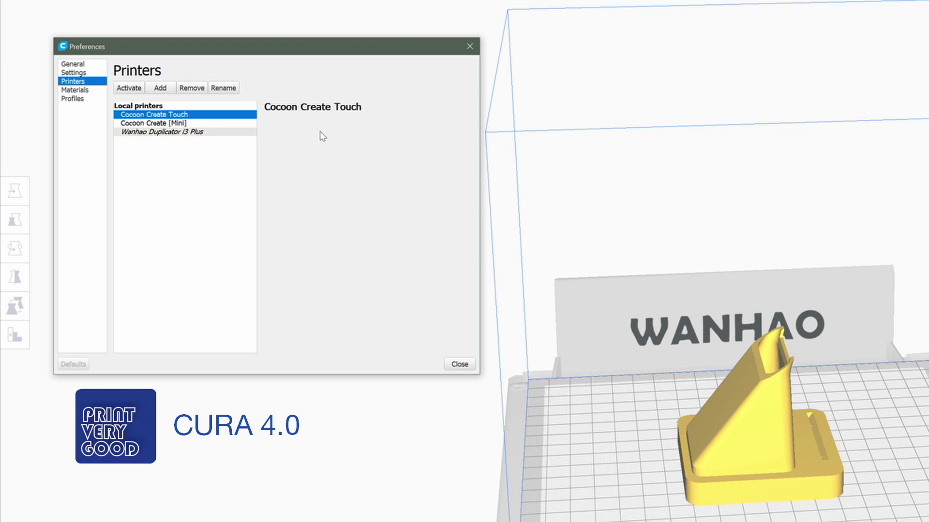
pyautogui.click(160, 123)
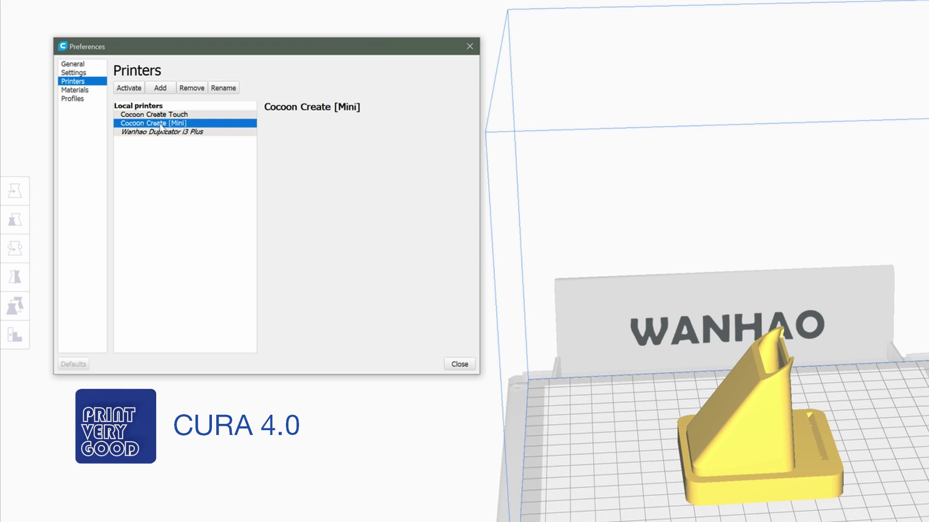
pyautogui.click(180, 133)
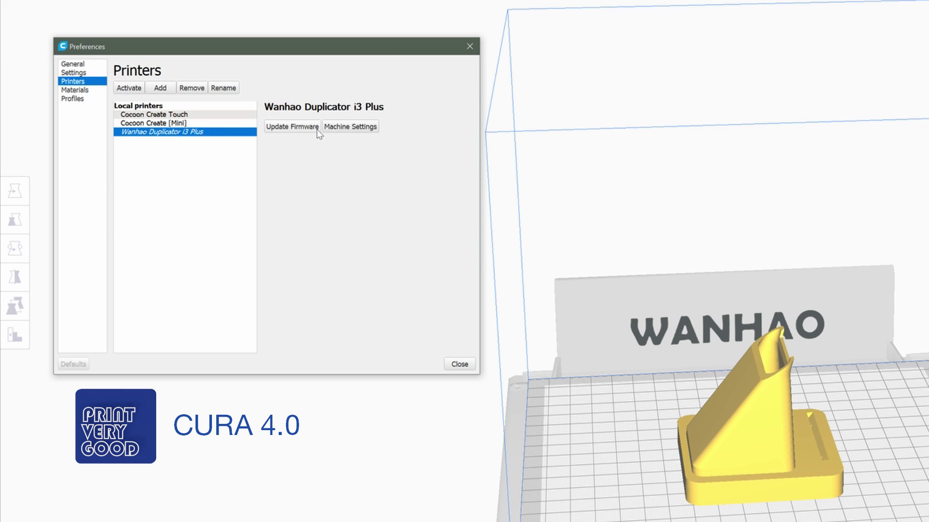
pyautogui.click(196, 117)
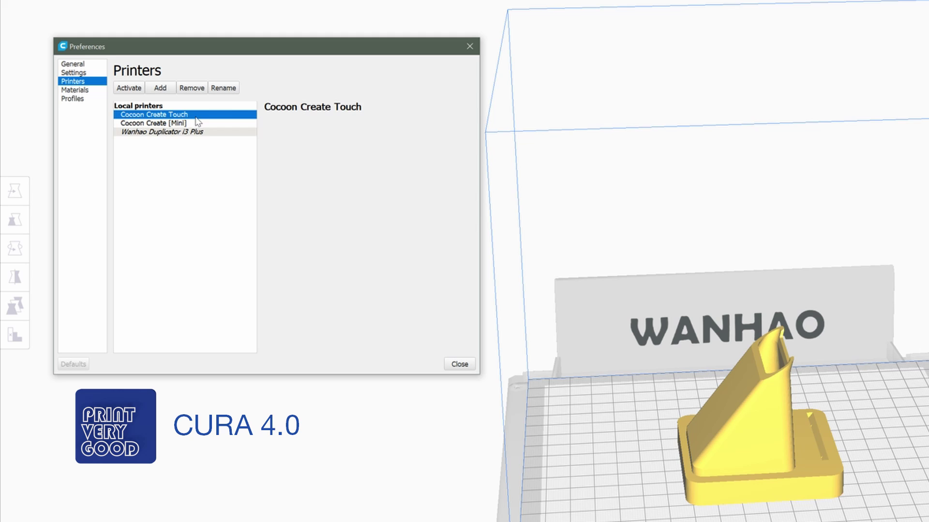
# Step: Remove the Wanhao Duplicator i3 Plus from the local printers and confirm the removal
pyautogui.click(197, 136)
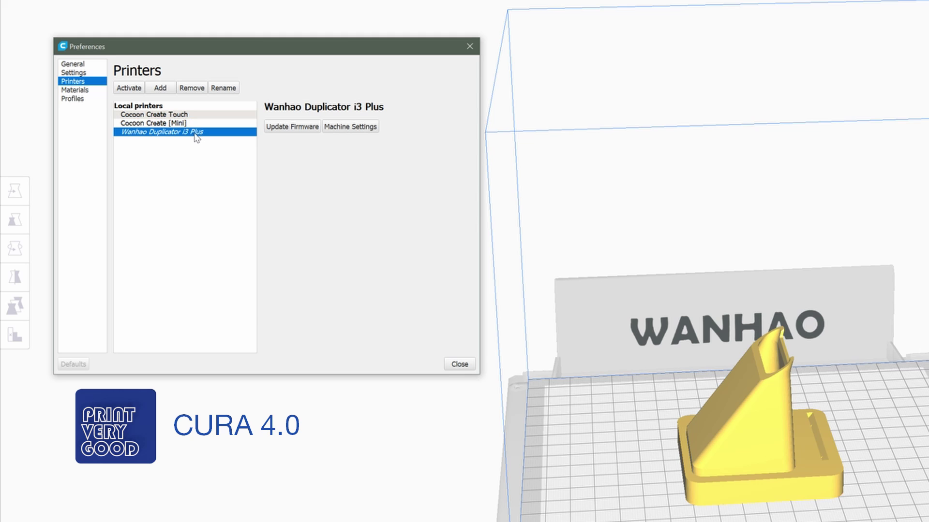
pyautogui.click(193, 89)
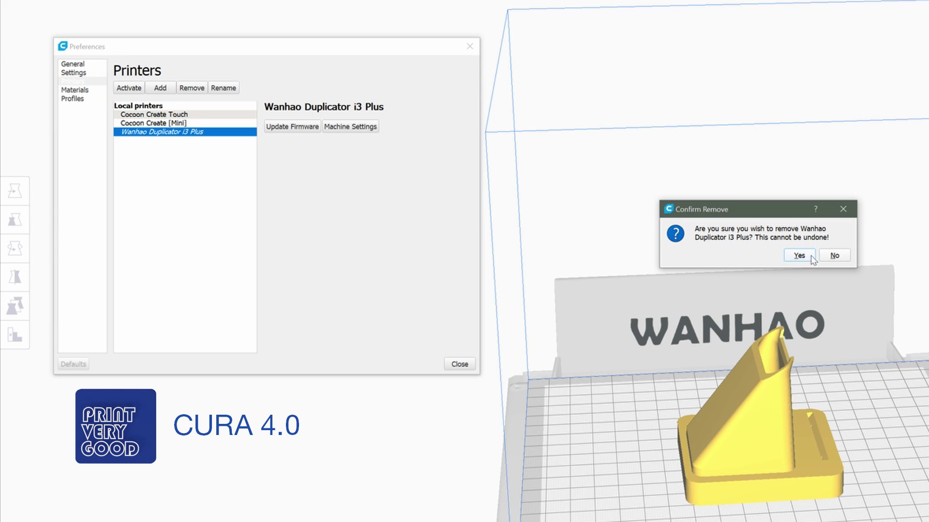
pyautogui.click(799, 256)
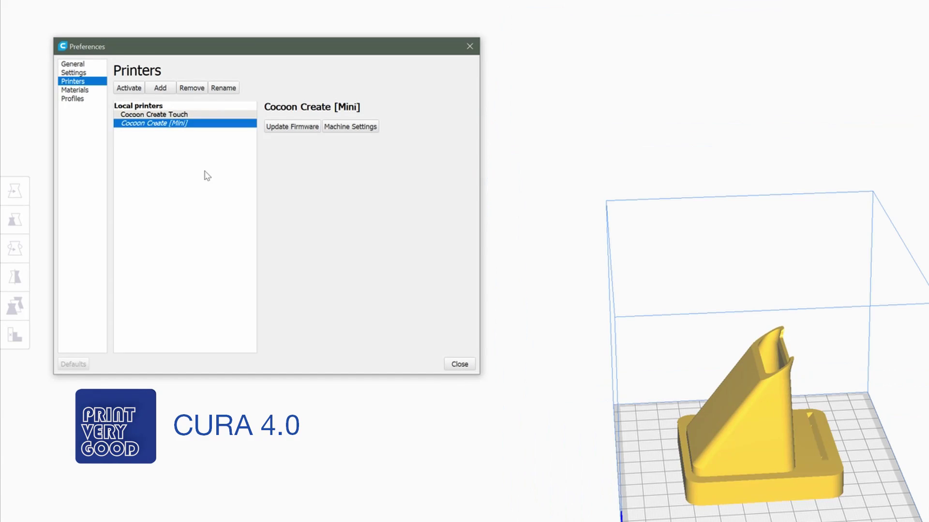
# Step: Make the Cocoon Create Touch the active printer through printer management
pyautogui.click(182, 115)
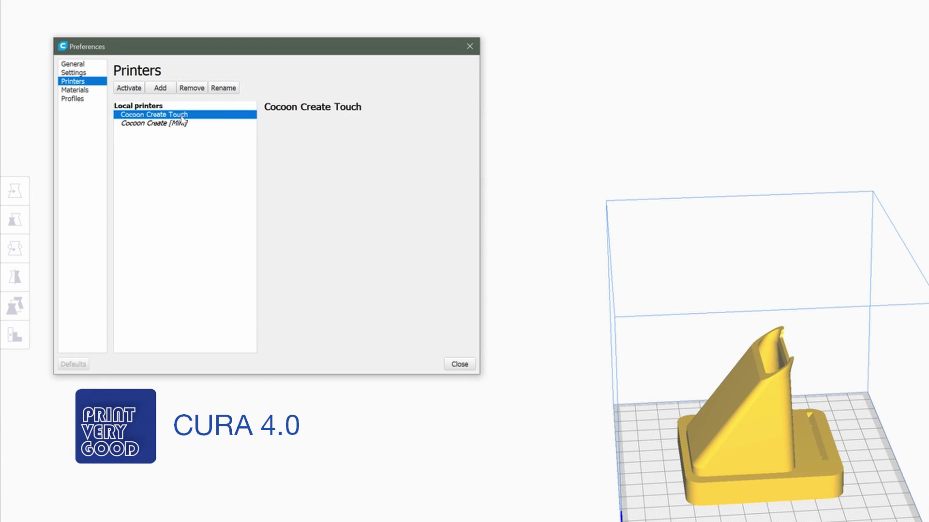
pyautogui.click(459, 364)
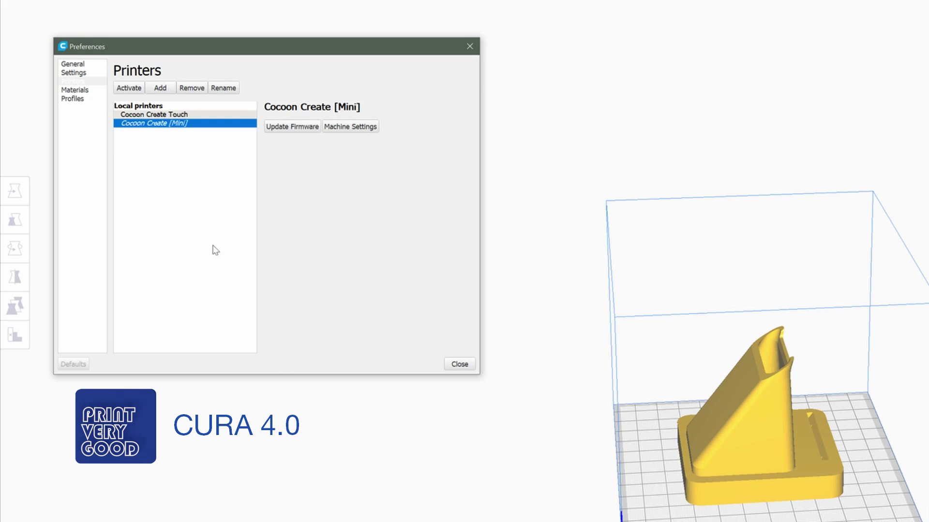
pyautogui.click(156, 116)
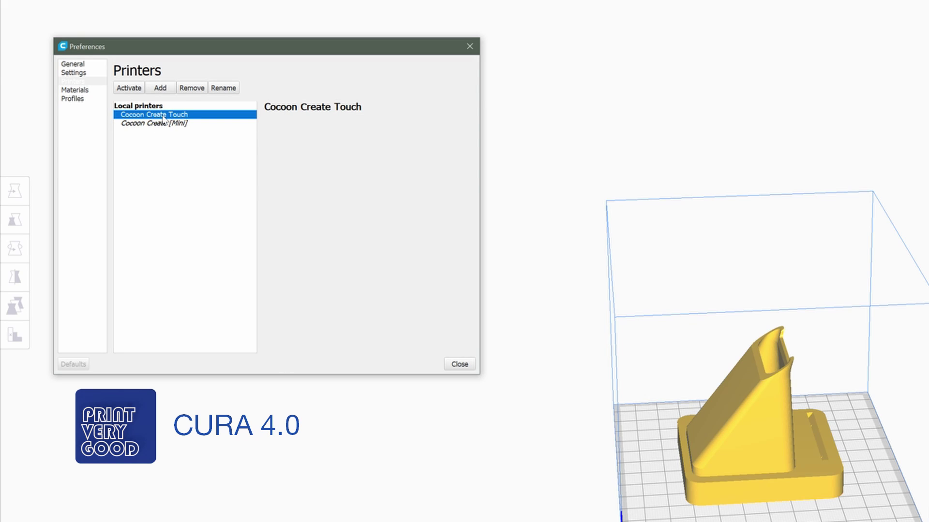
pyautogui.click(172, 125)
pyautogui.click(172, 117)
pyautogui.click(129, 89)
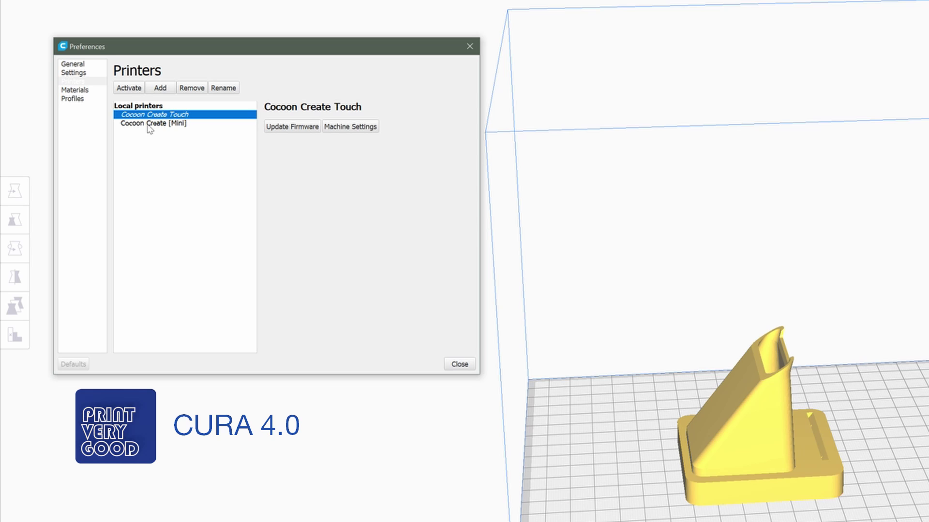
# Step: Review the Cocoon Create Touch machine settings with the dialog enlarged to read the full start and end G-code, and close the preferences
pyautogui.click(162, 124)
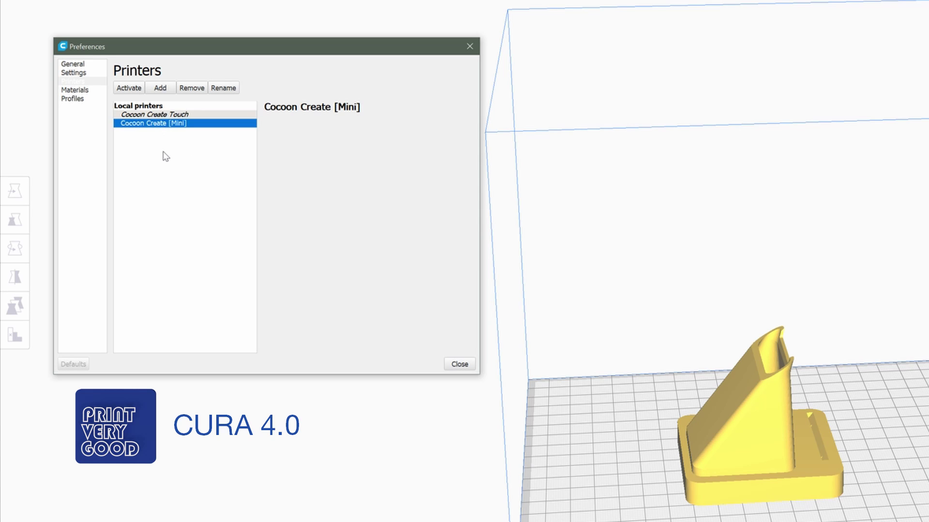
pyautogui.click(165, 116)
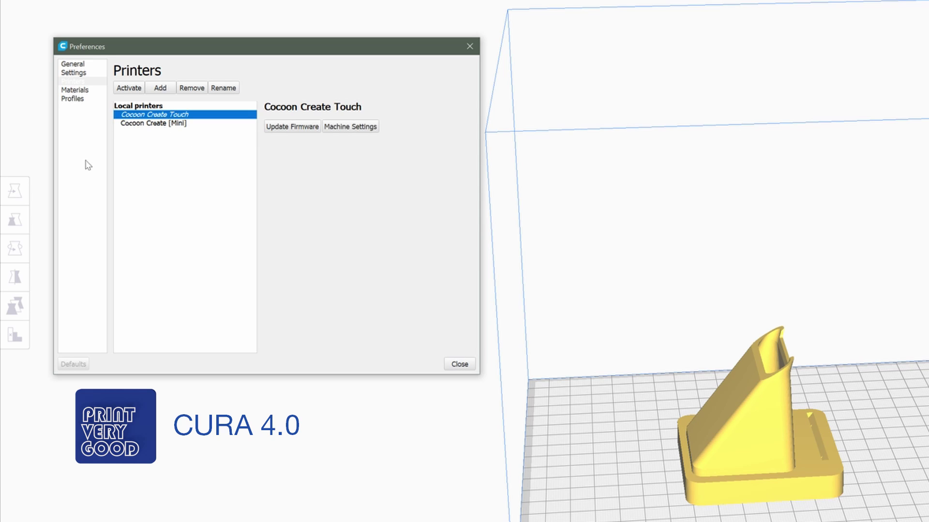
pyautogui.click(348, 127)
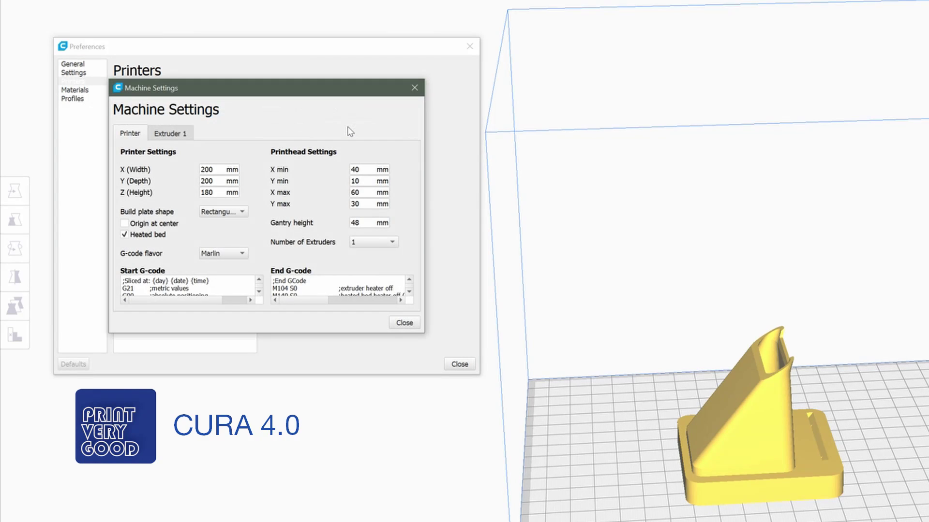
pyautogui.moveTo(420, 336); pyautogui.dragTo(869, 521)
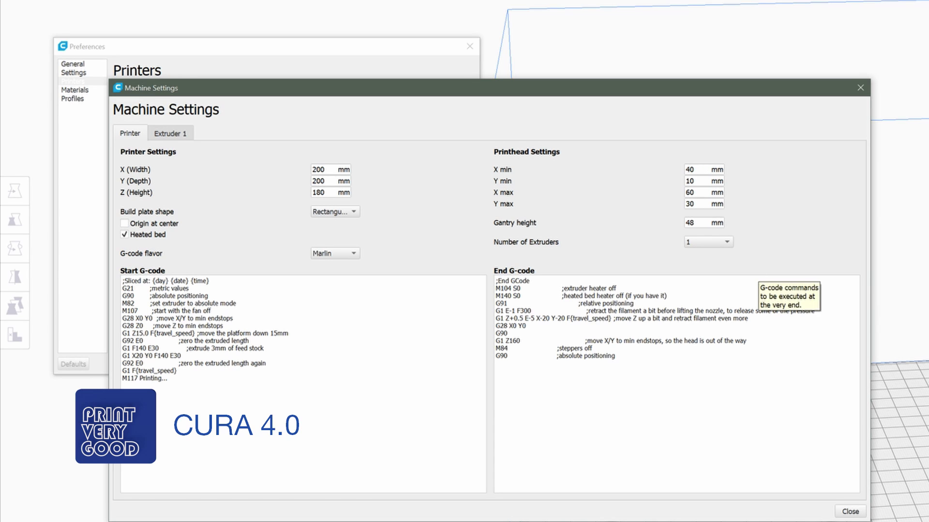
pyautogui.click(855, 515)
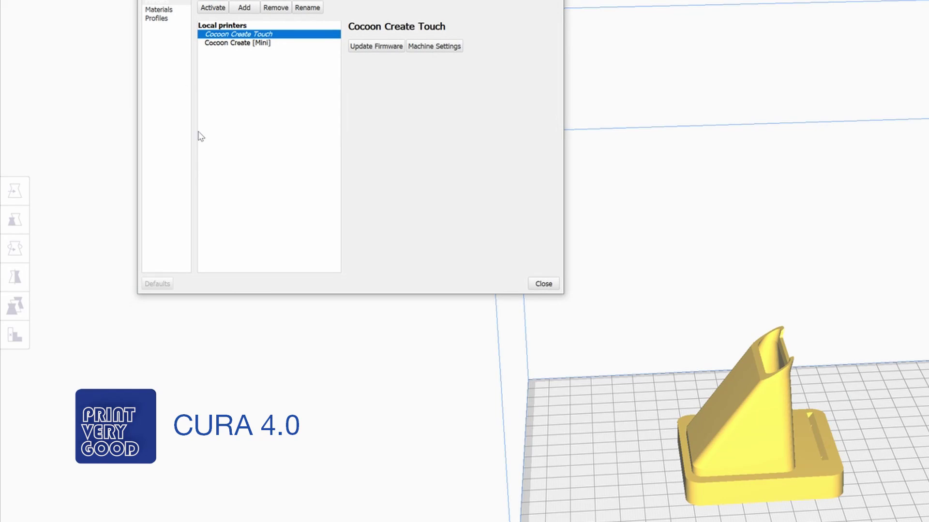
pyautogui.click(549, 287)
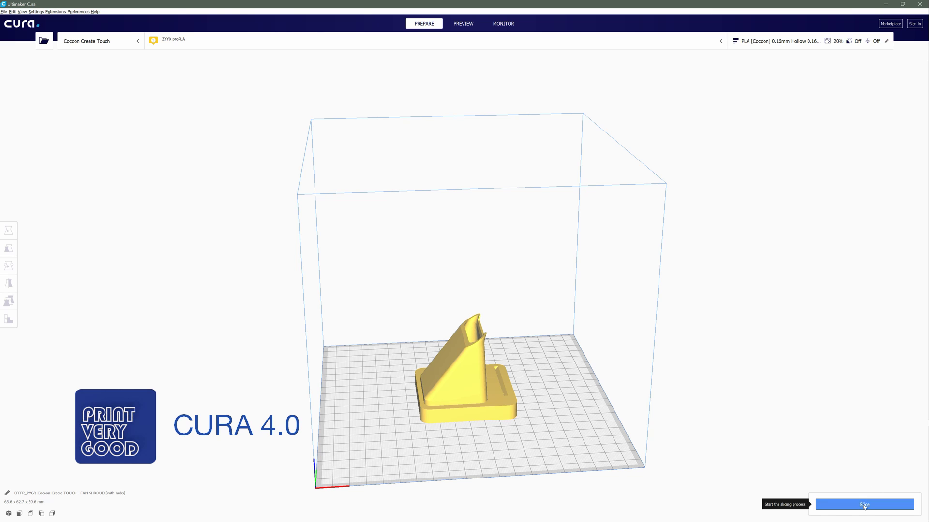
# Step: Slice the fan shroud model and open its layer preview
pyautogui.click(823, 505)
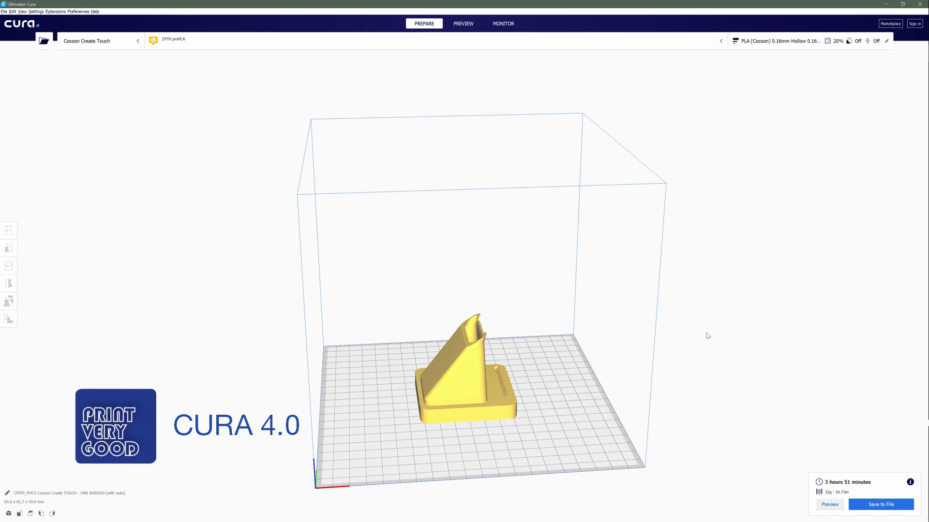
pyautogui.moveTo(708, 335); pyautogui.dragTo(638, 337, button='right')
pyautogui.moveTo(705, 365); pyautogui.dragTo(624, 240, button='right')
pyautogui.scroll(5, 634, 254)
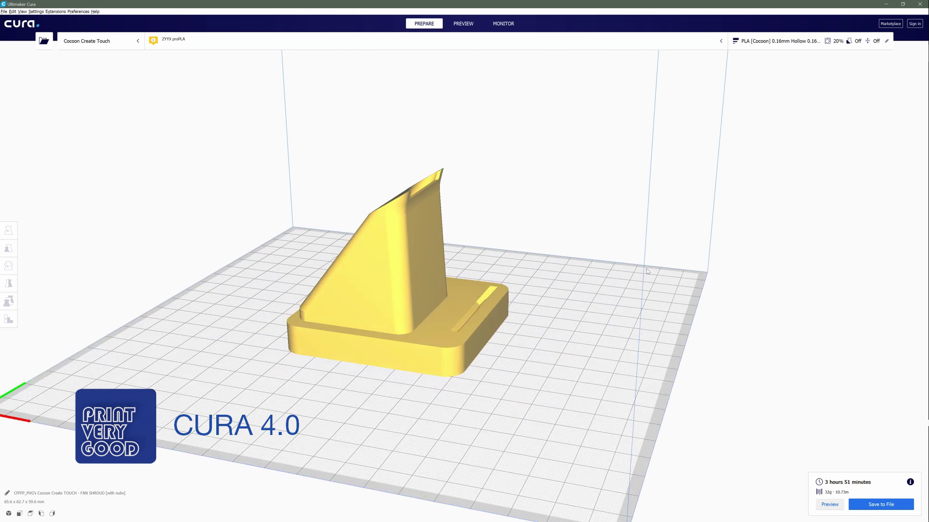
pyautogui.click(830, 505)
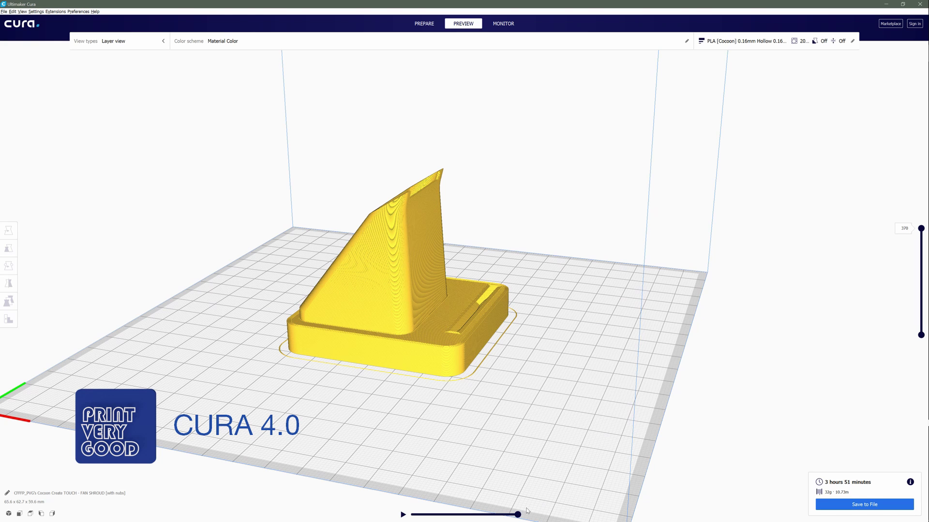
# Step: Play the nozzle path simulation of the fan shroud's top layer from its start, and advance it manually
pyautogui.moveTo(518, 516); pyautogui.dragTo(409, 515)
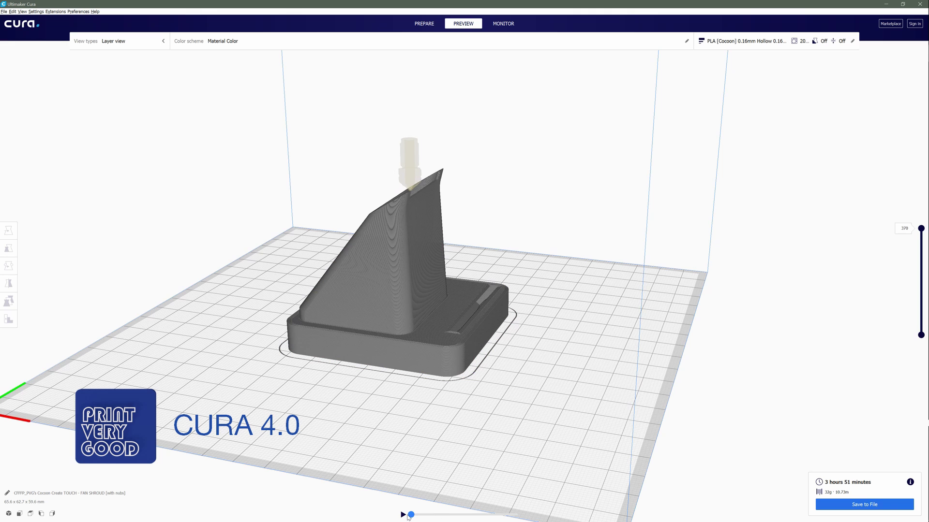
pyautogui.click(403, 515)
pyautogui.click(403, 516)
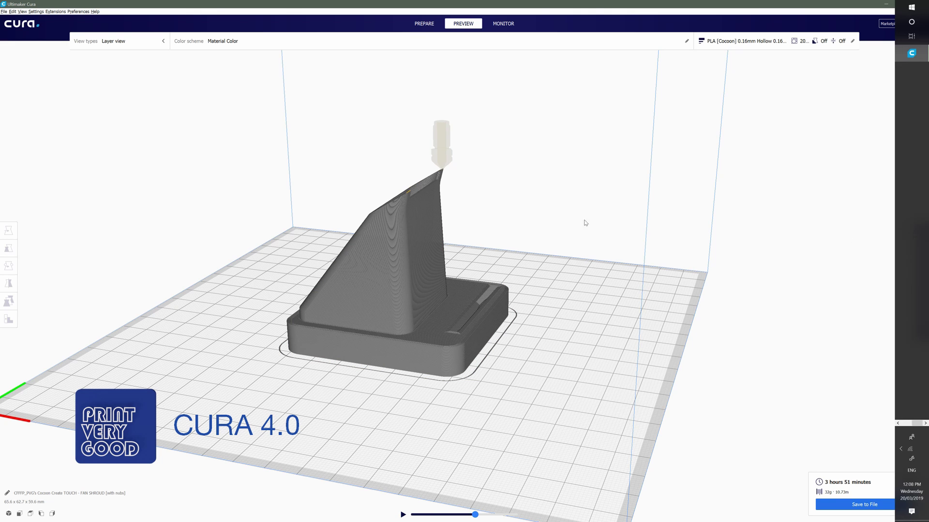
pyautogui.moveTo(543, 296); pyautogui.dragTo(685, 317, button='right')
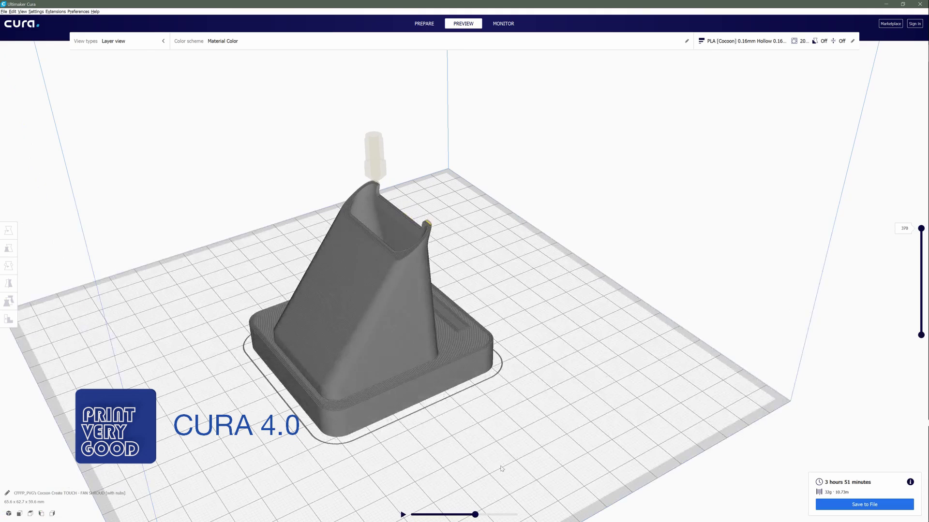
pyautogui.moveTo(476, 517); pyautogui.dragTo(500, 516)
# Step: Scrub the layer preview of the fan shroud down to layer 1 and back up to layer 370
pyautogui.moveTo(921, 228); pyautogui.dragTo(924, 340)
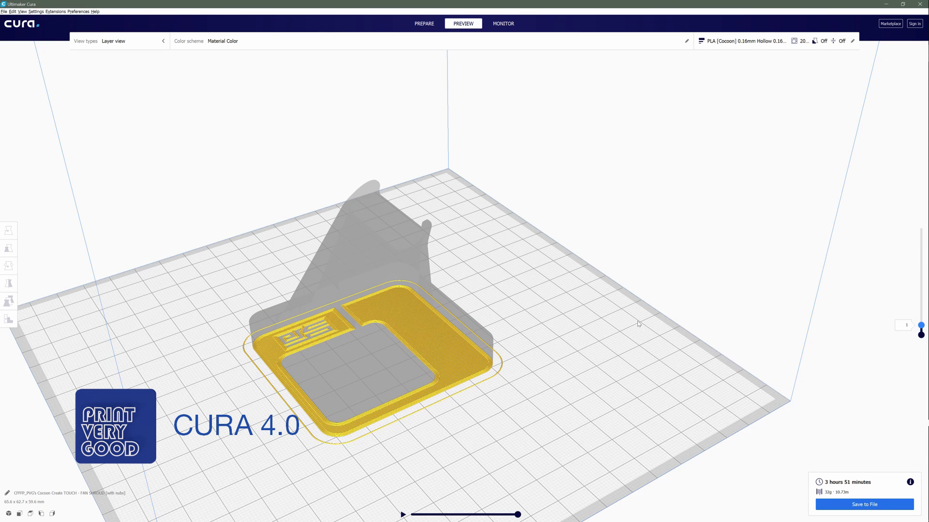
pyautogui.moveTo(921, 326); pyautogui.dragTo(921, 227)
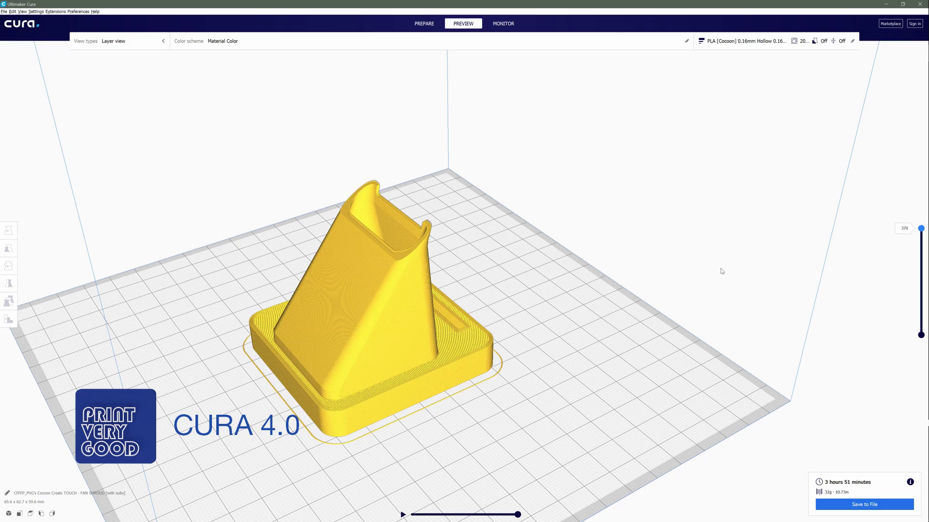
pyautogui.moveTo(717, 308); pyautogui.dragTo(672, 337, button='right')
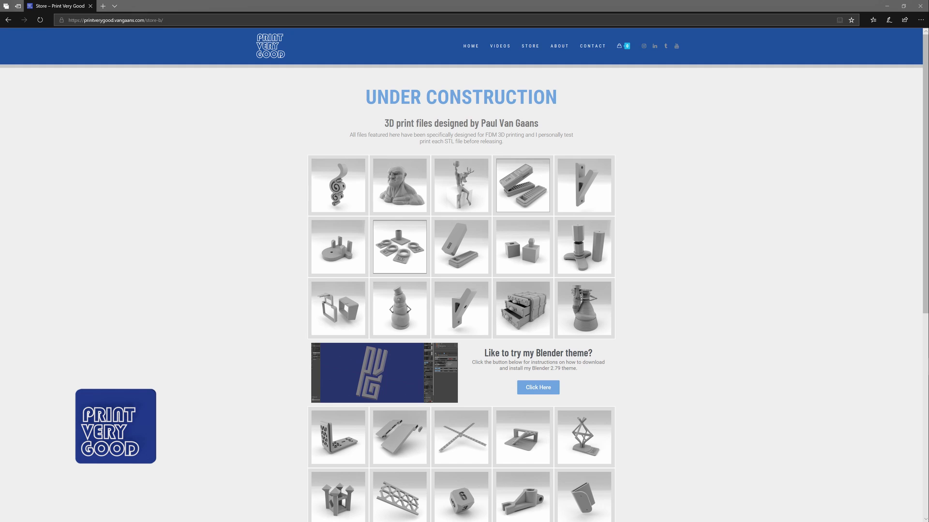
# Step: Look through the gallery of 3D print files on the Print Very Good store page in the browser
pyautogui.scroll(-3, 721, 312)
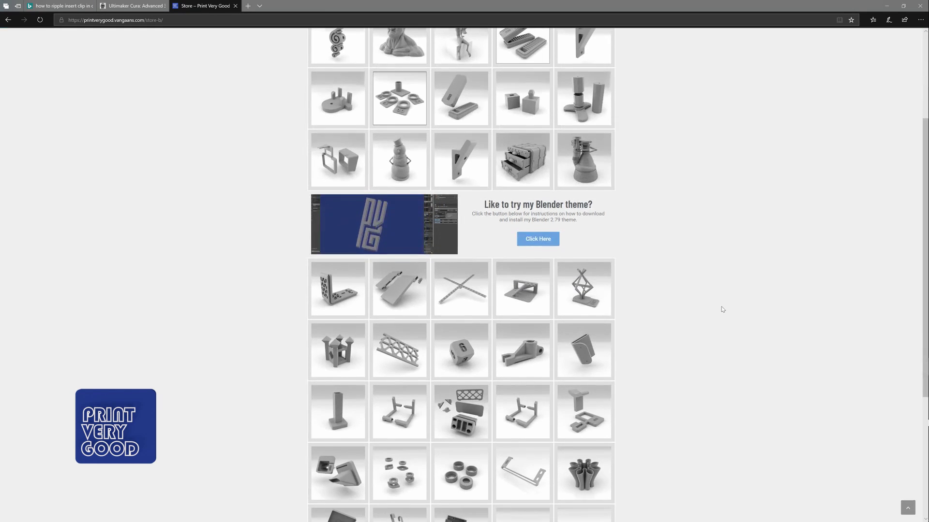
pyautogui.scroll(-3, 722, 310)
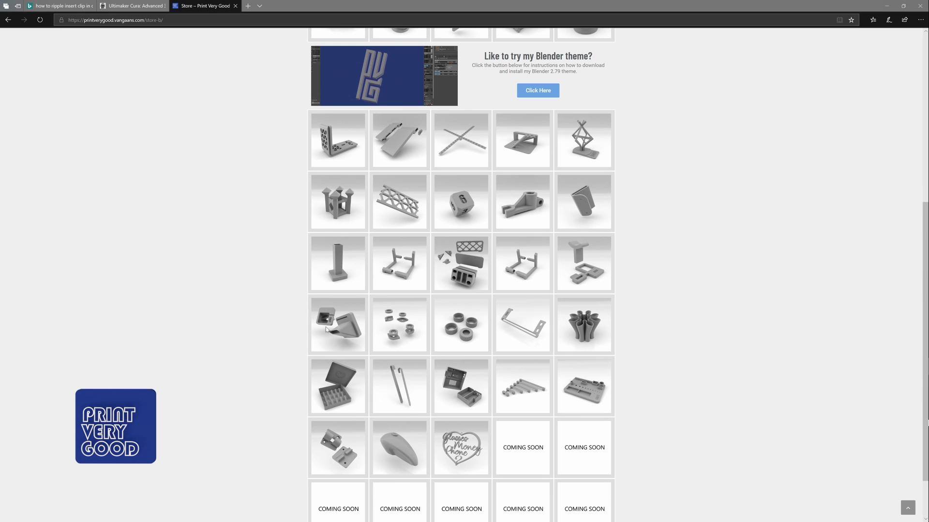
pyautogui.scroll(6, 436, 341)
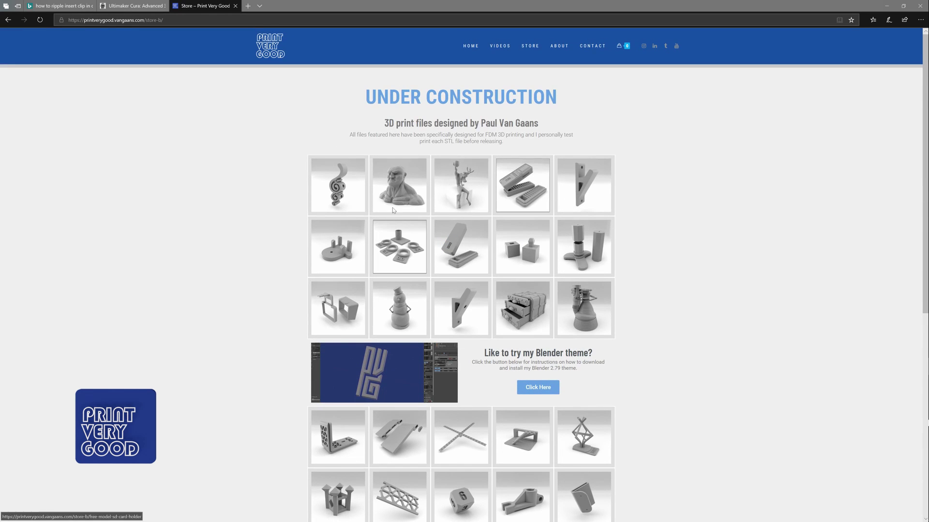
pyautogui.scroll(-7, 701, 297)
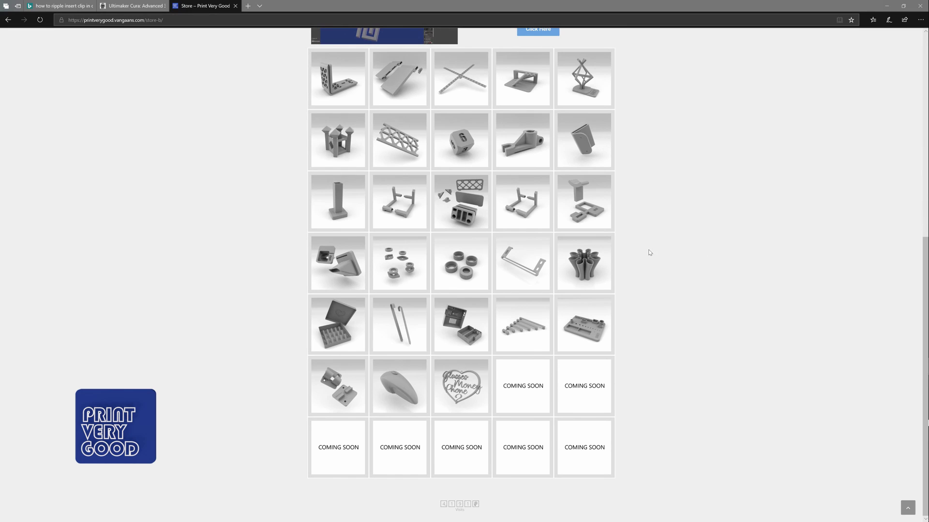
pyautogui.scroll(7, 789, 274)
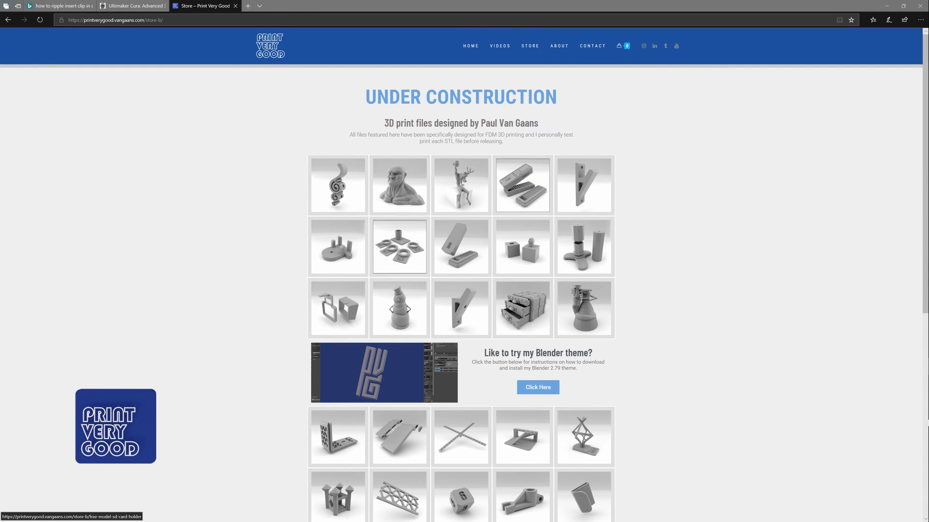
# Step: Scan the store's model gallery down to the Coming Soon slots and return to its beginning
pyautogui.scroll(-3, 691, 378)
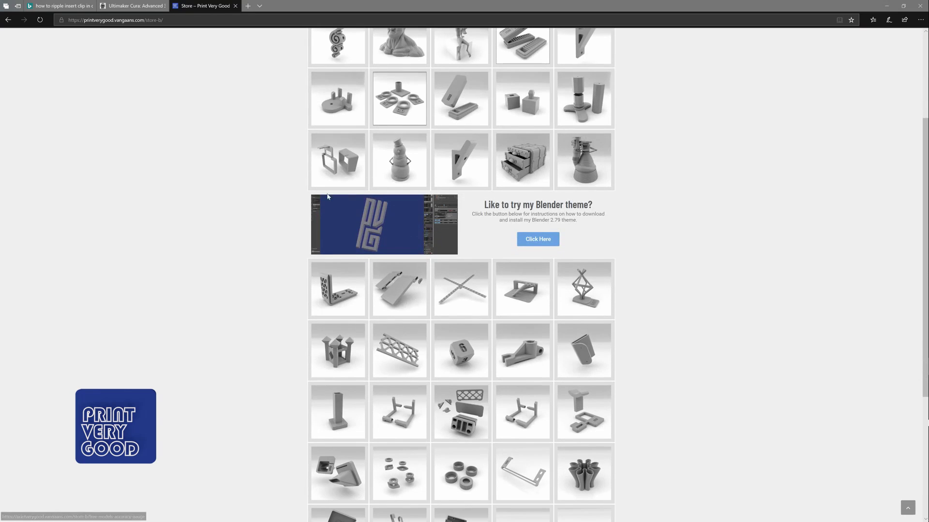
pyautogui.scroll(-4, 646, 301)
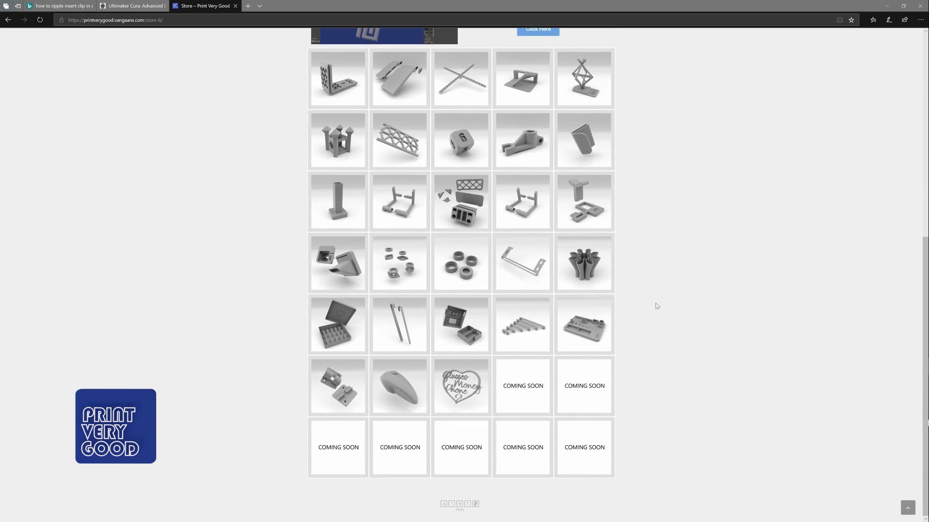
pyautogui.scroll(7, 688, 327)
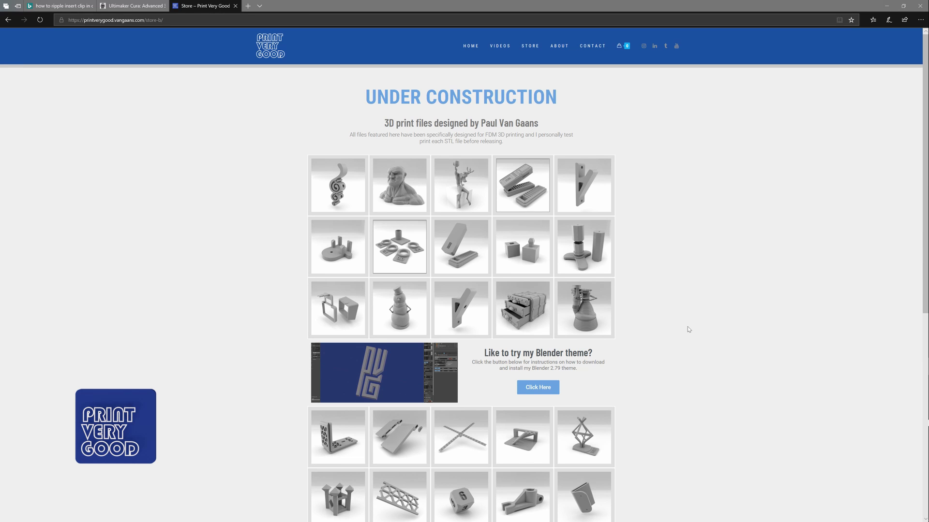
pyautogui.scroll(-5, 655, 368)
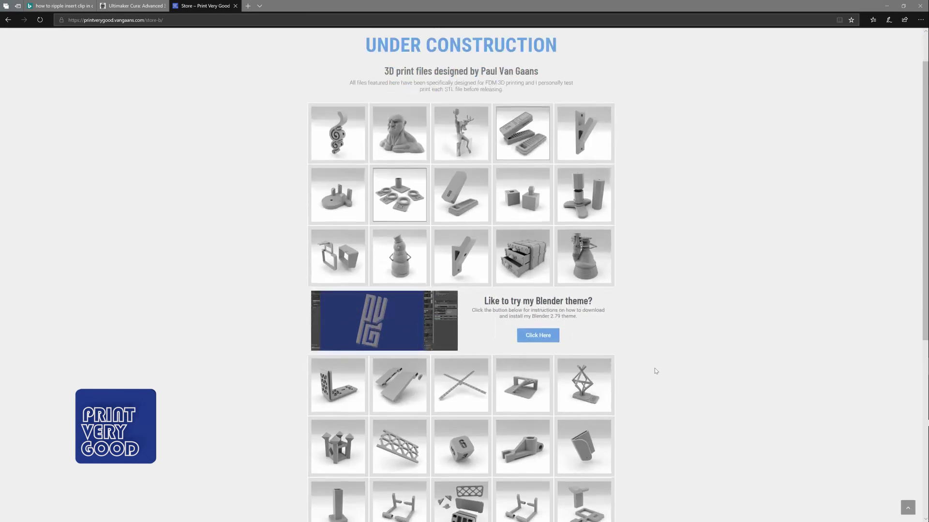
pyautogui.scroll(-3, 701, 366)
pyautogui.scroll(8, 700, 368)
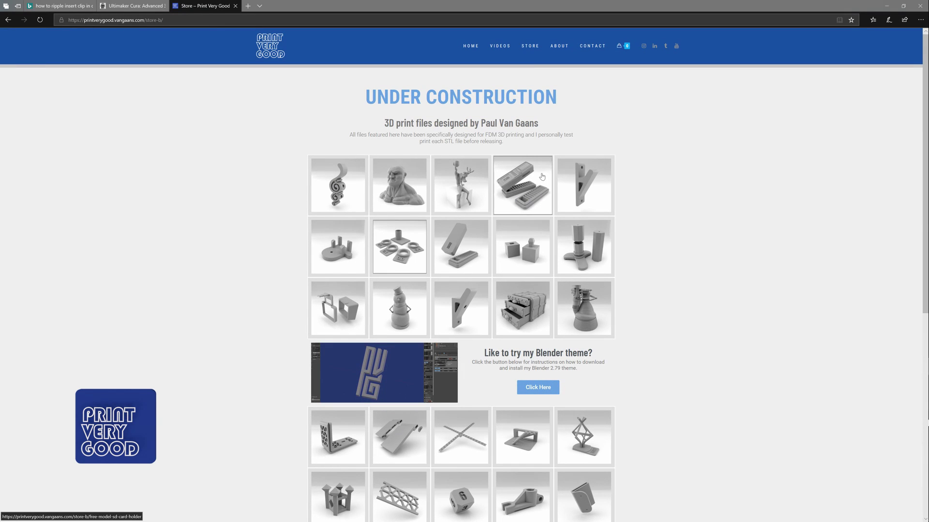
# Step: View the product pages of the free SD Card Holder and 3D Print Accuracy Gauge, returning to the store gallery after each
pyautogui.click(514, 193)
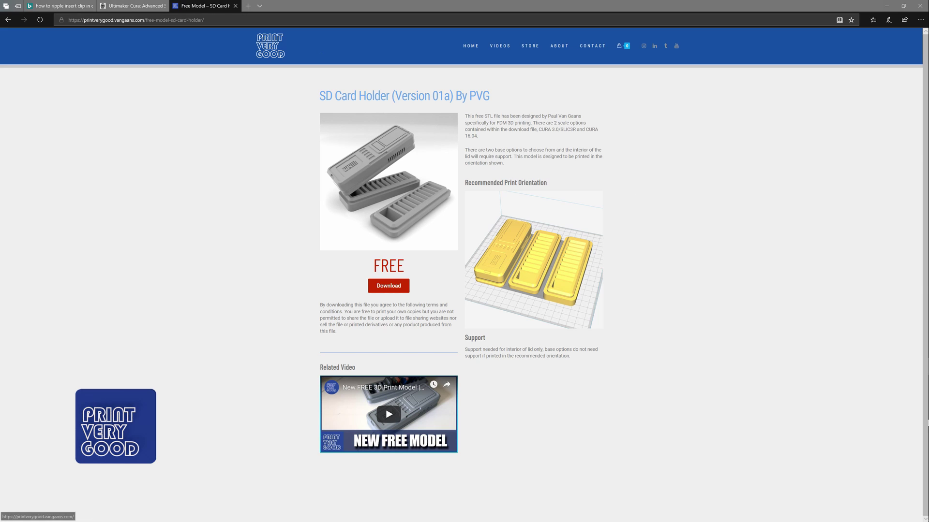
pyautogui.click(10, 20)
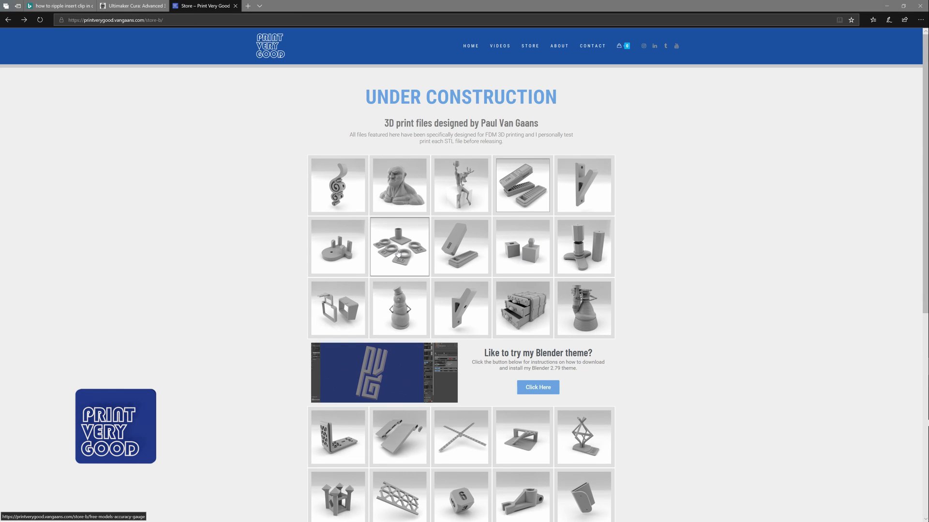
pyautogui.click(397, 253)
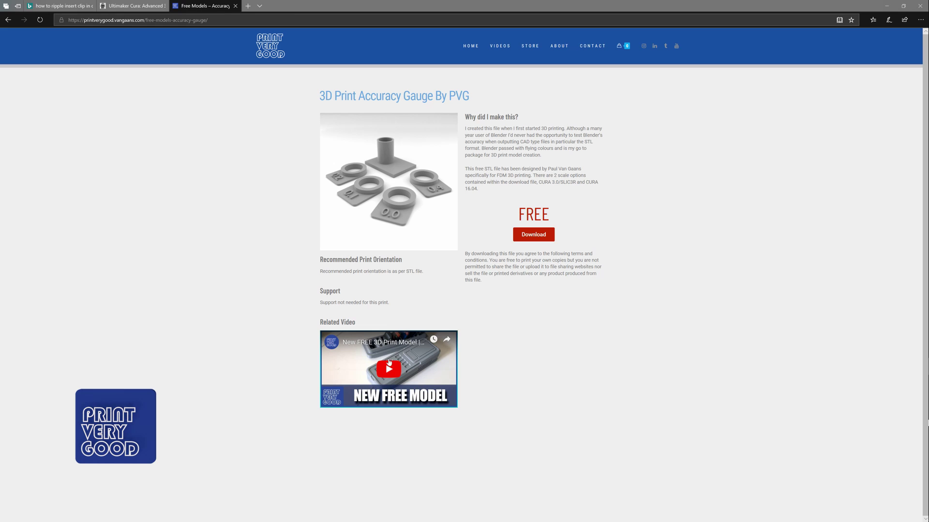
pyautogui.click(532, 48)
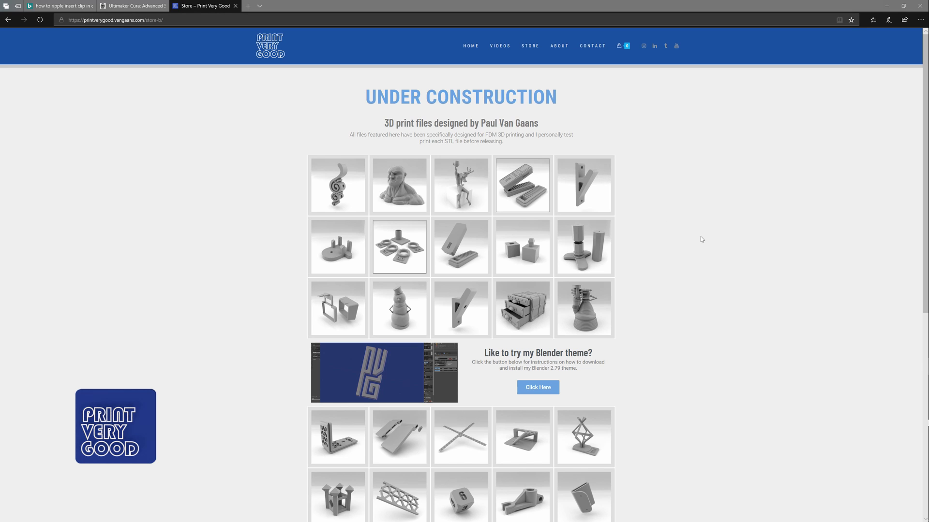
pyautogui.scroll(-6, 701, 238)
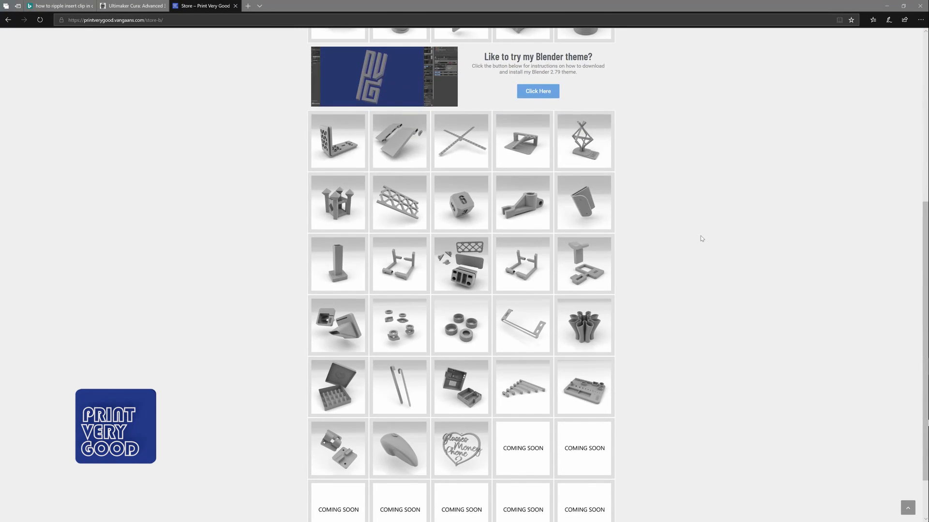
pyautogui.scroll(6, 701, 238)
pyautogui.scroll(-2, 701, 238)
pyautogui.scroll(2, 702, 238)
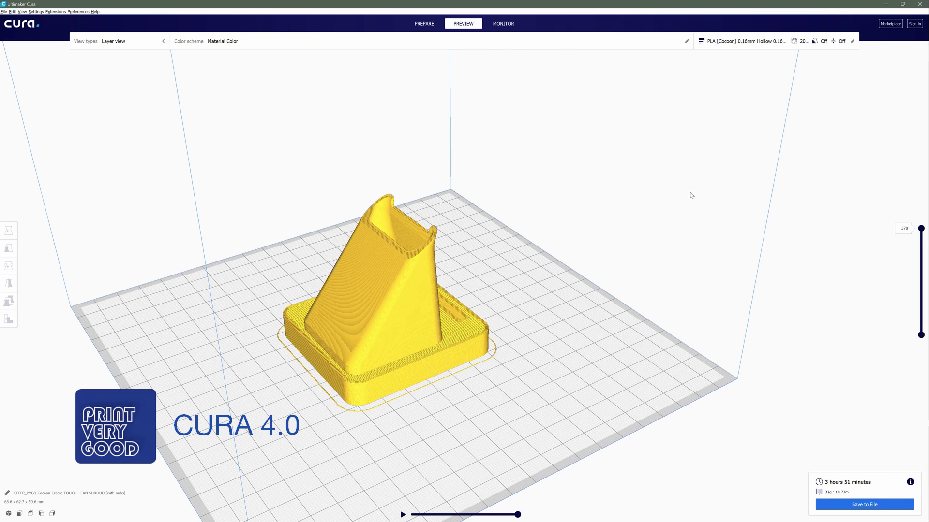
# Step: Switch to Cura, look at the Prepare and Monitor stages, and return to the Preview stage
pyautogui.click(427, 27)
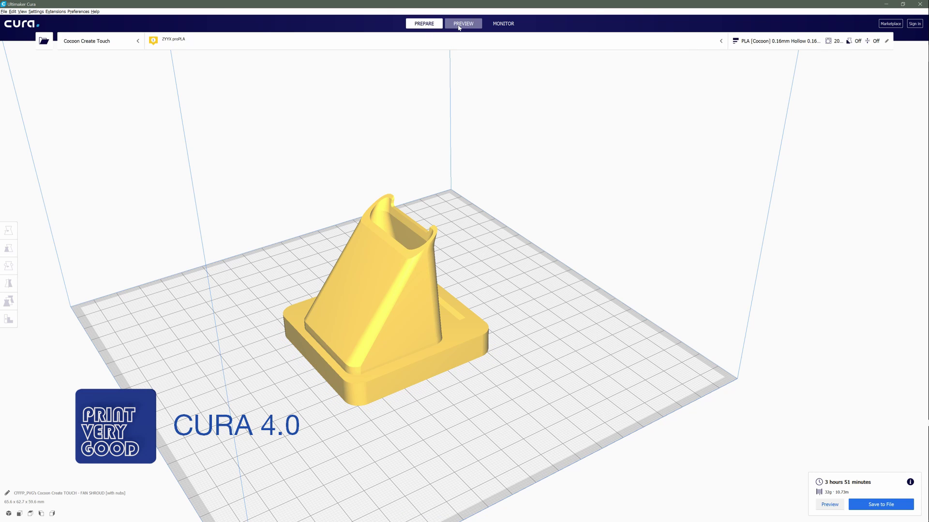
pyautogui.click(459, 28)
pyautogui.click(502, 27)
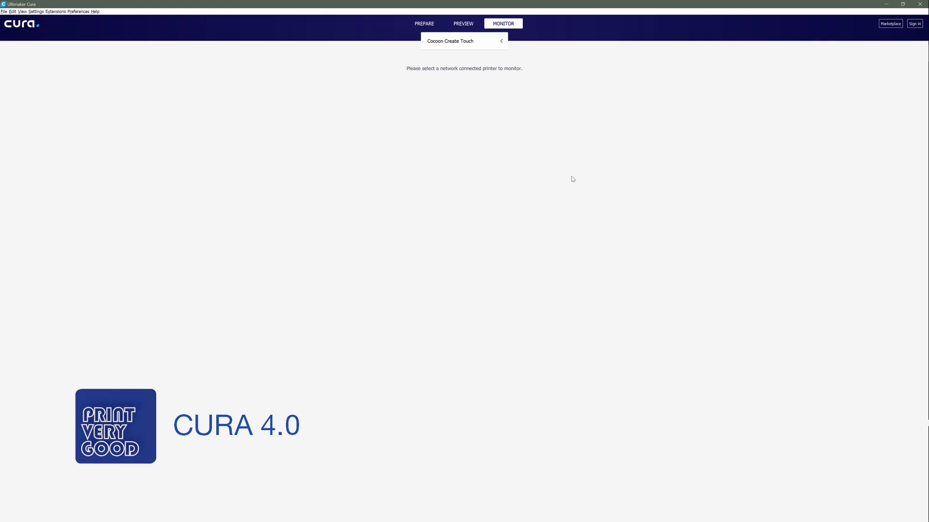
pyautogui.click(463, 26)
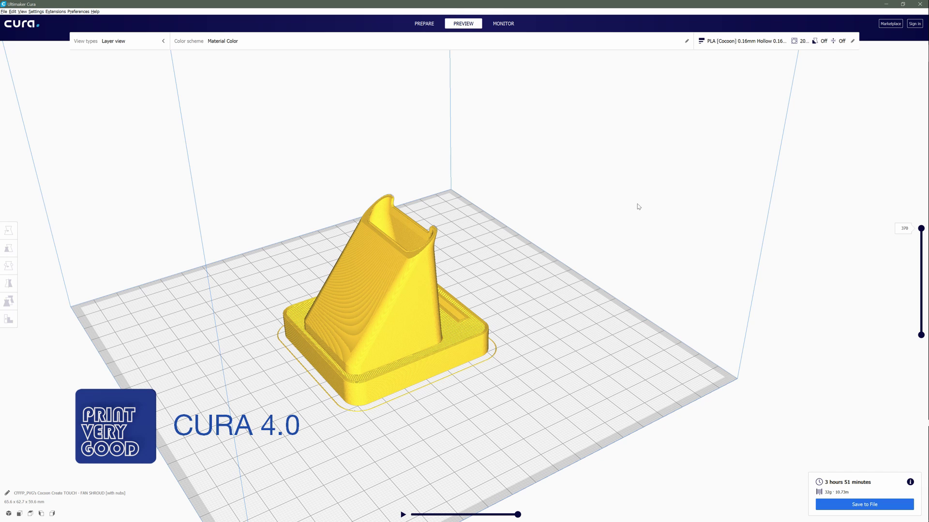
# Step: Show the color scheme options and the print settings, and extend the settings list to nearly full window height
pyautogui.click(686, 41)
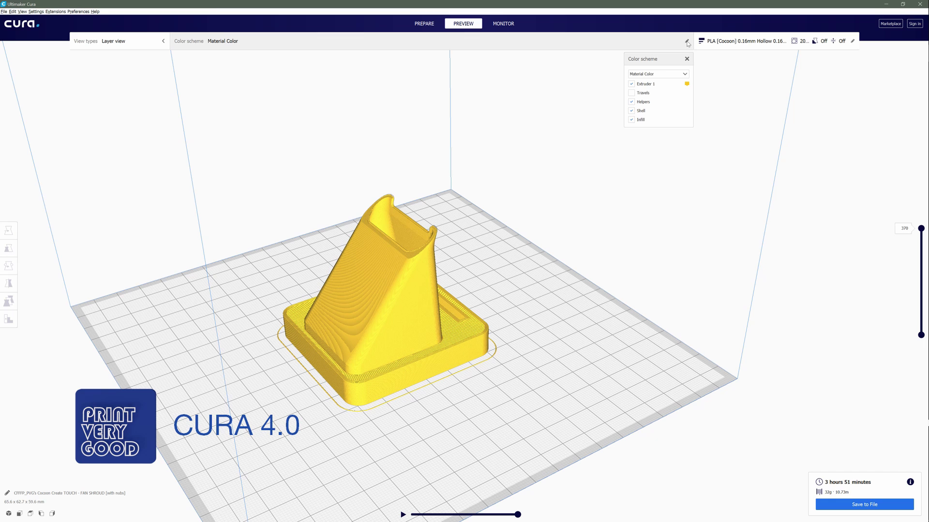
pyautogui.click(853, 42)
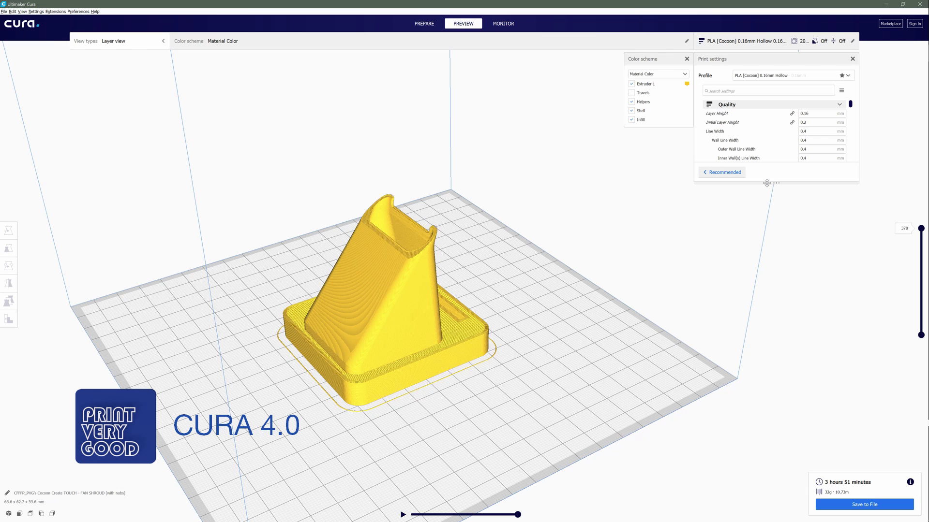
pyautogui.moveTo(767, 184); pyautogui.dragTo(773, 493)
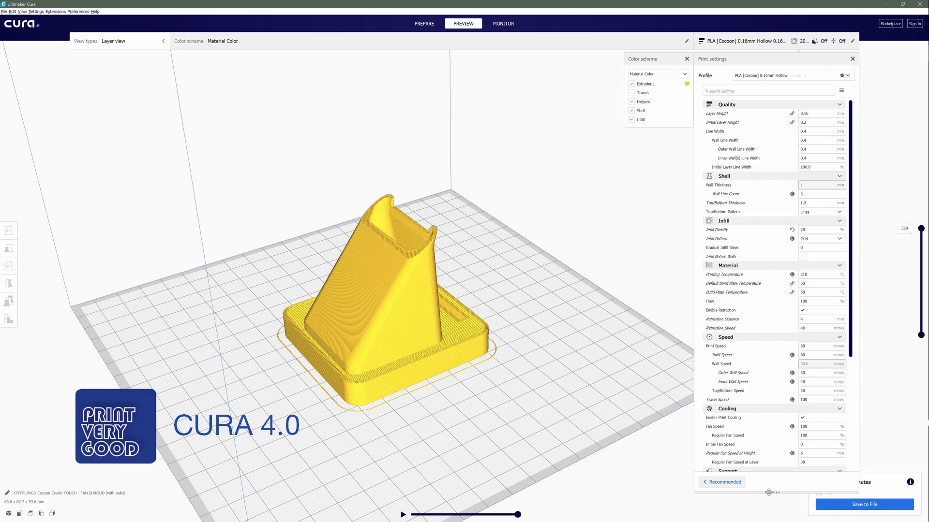
# Step: Review the full list of print settings in the PLA [Cocoon] 0.16mm Hollow profile, from Quality to Experimental
pyautogui.scroll(-2, 851, 143)
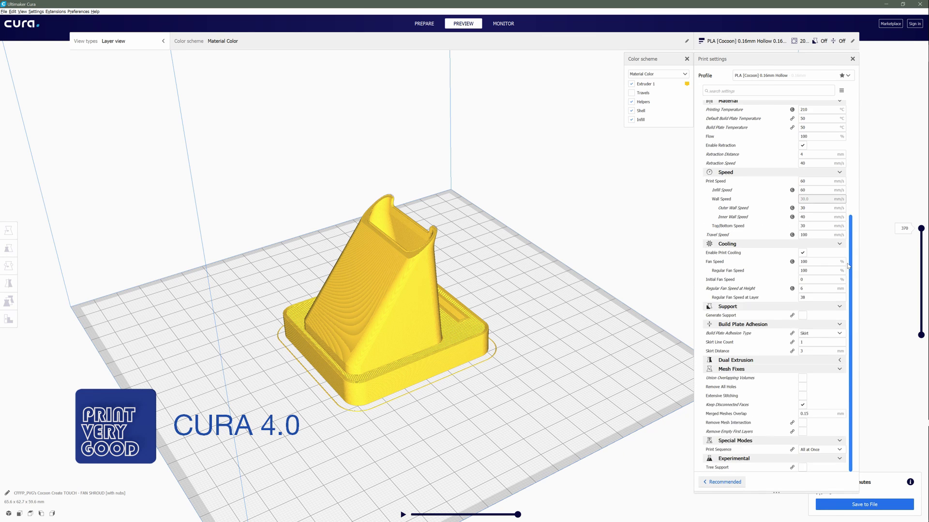
pyautogui.scroll(2, 851, 143)
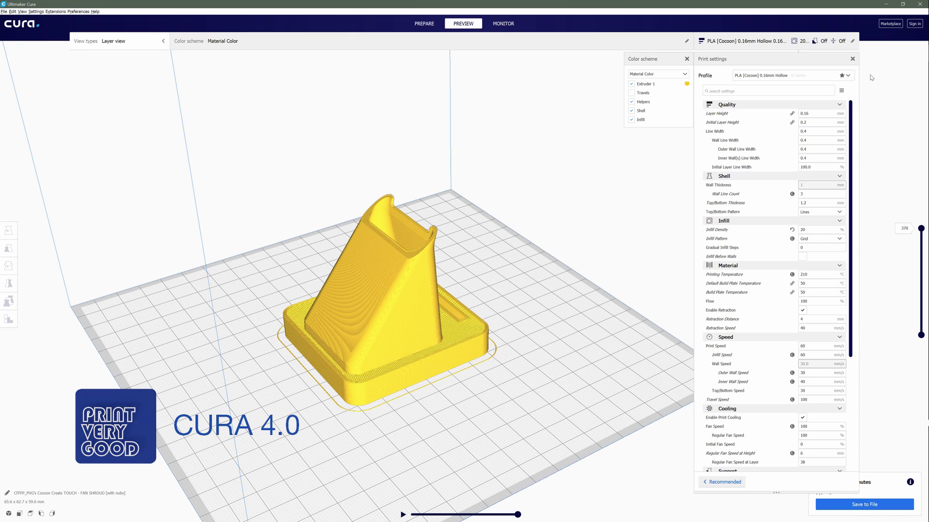
pyautogui.scroll(-5, 852, 129)
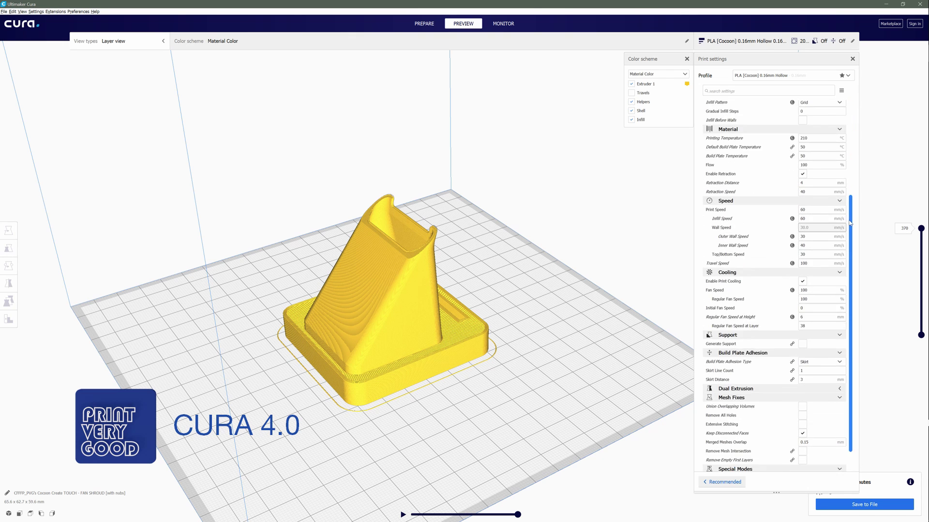
pyautogui.scroll(5, 852, 130)
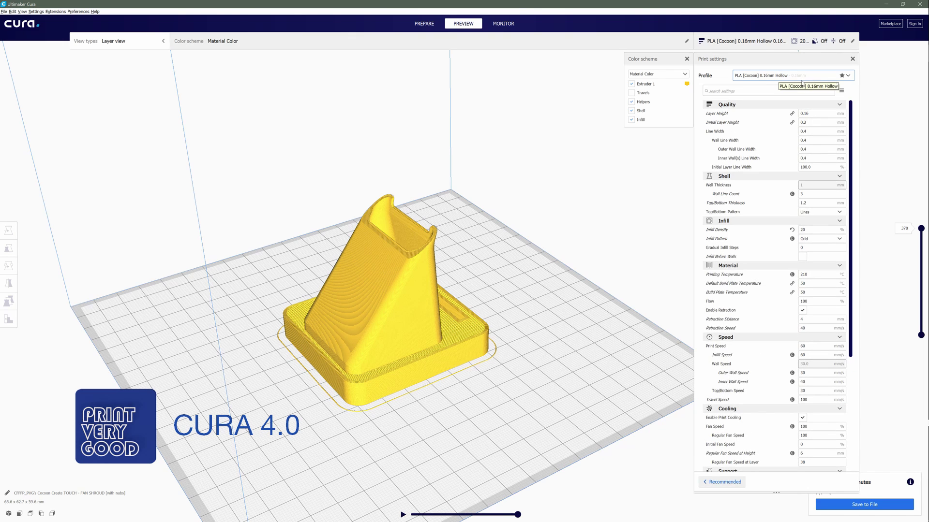
pyautogui.click(743, 44)
pyautogui.click(722, 42)
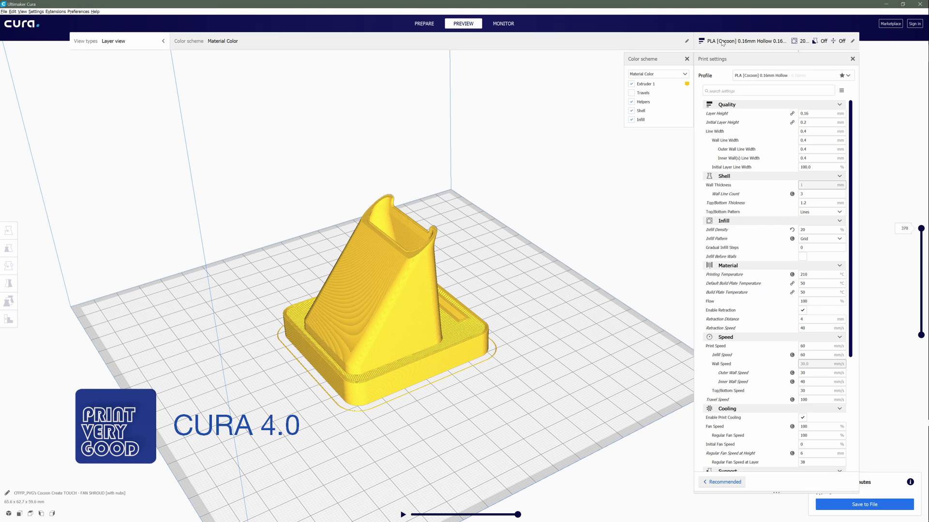
# Step: Change the print profile to PLA [Cocoon] 0.16mm Solid and close the Discard or Keep changes dialog without choosing either option
pyautogui.click(848, 75)
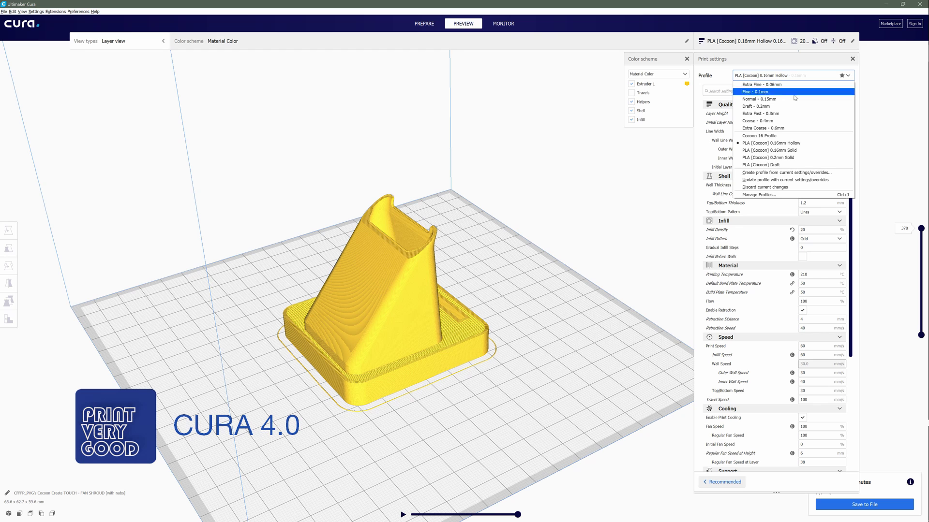
pyautogui.click(762, 150)
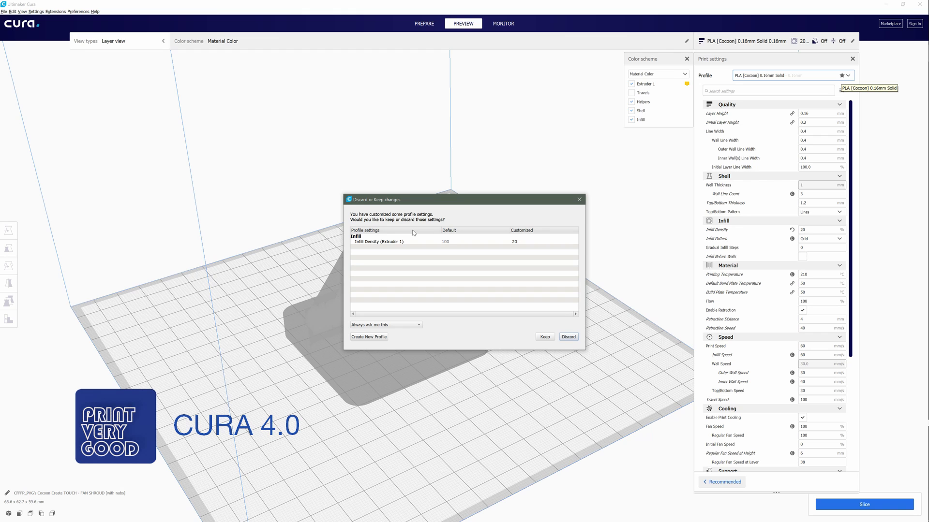
pyautogui.click(579, 200)
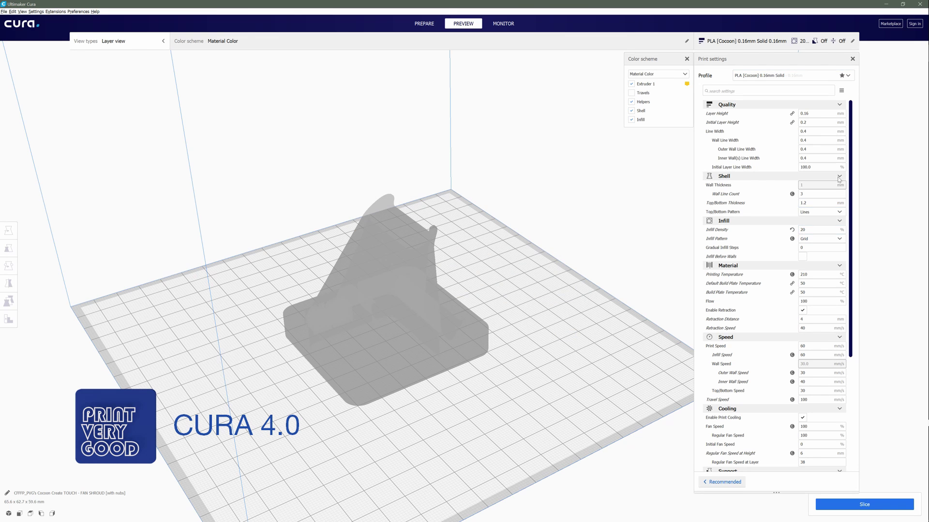
# Step: Read through the print settings of the PLA [Cocoon] 0.16mm Solid profile from Quality to Experimental and back
pyautogui.moveTo(851, 178); pyautogui.dragTo(853, 273)
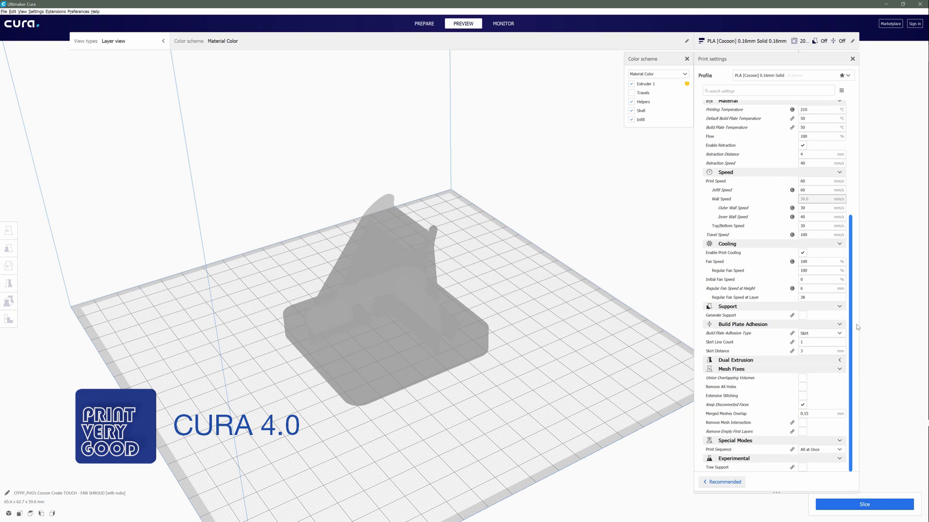
pyautogui.scroll(5, 852, 265)
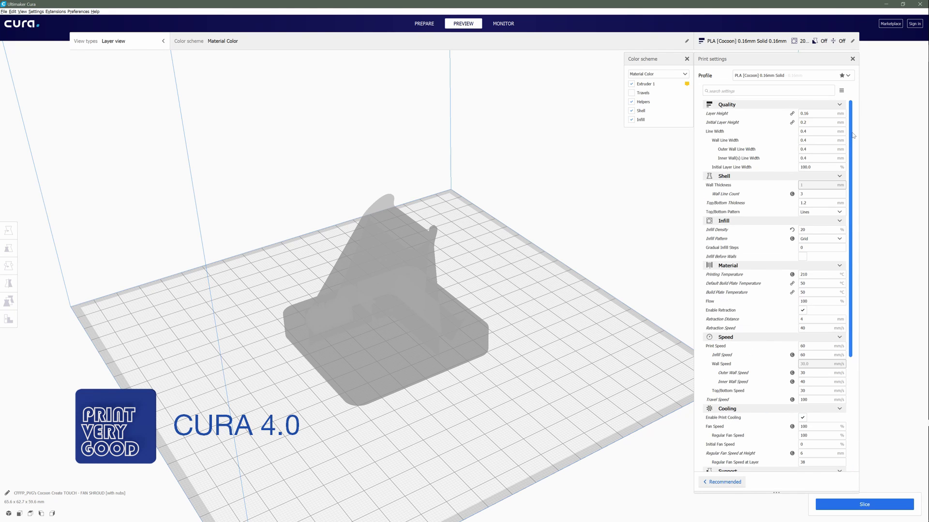
pyautogui.scroll(-5, 853, 137)
pyautogui.scroll(5, 854, 136)
pyautogui.moveTo(850, 152); pyautogui.dragTo(868, 124)
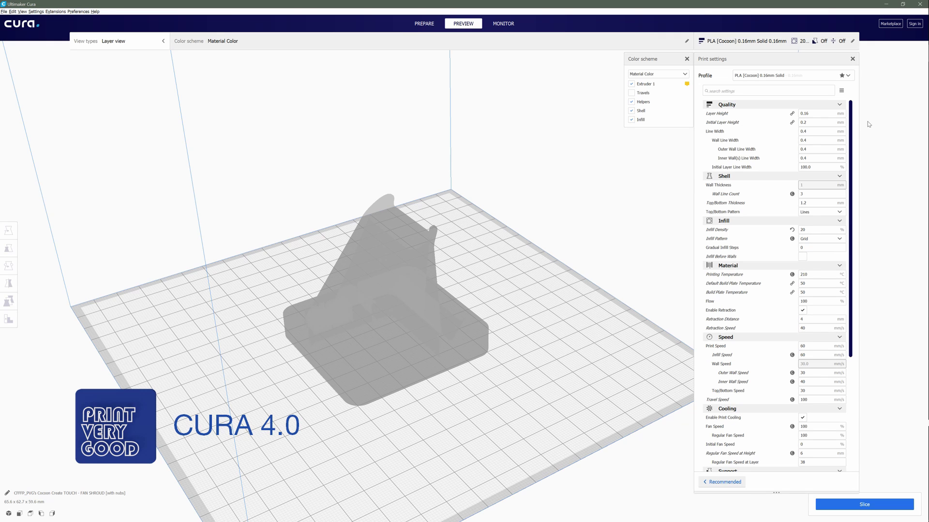
# Step: Close the print settings and color scheme options, and compare the fan shroud in the Prepare and Preview stages
pyautogui.click(852, 59)
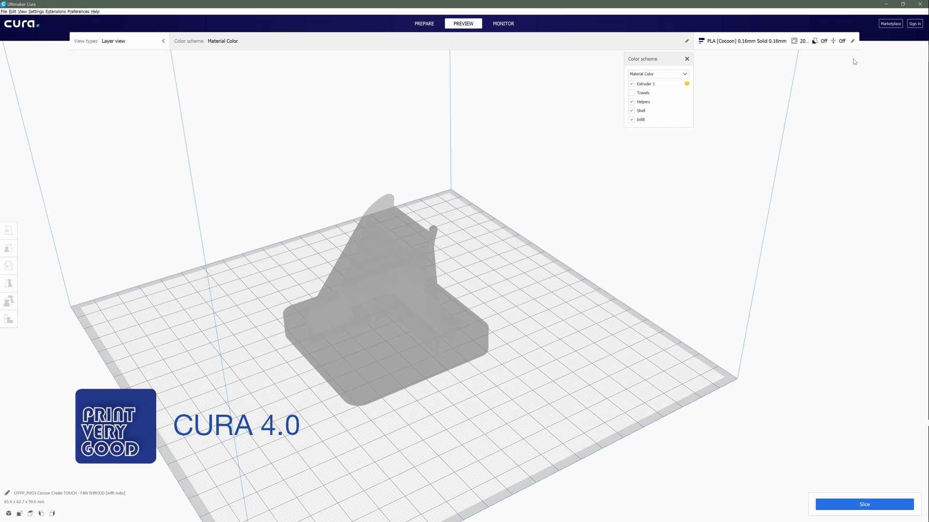
pyautogui.click(687, 59)
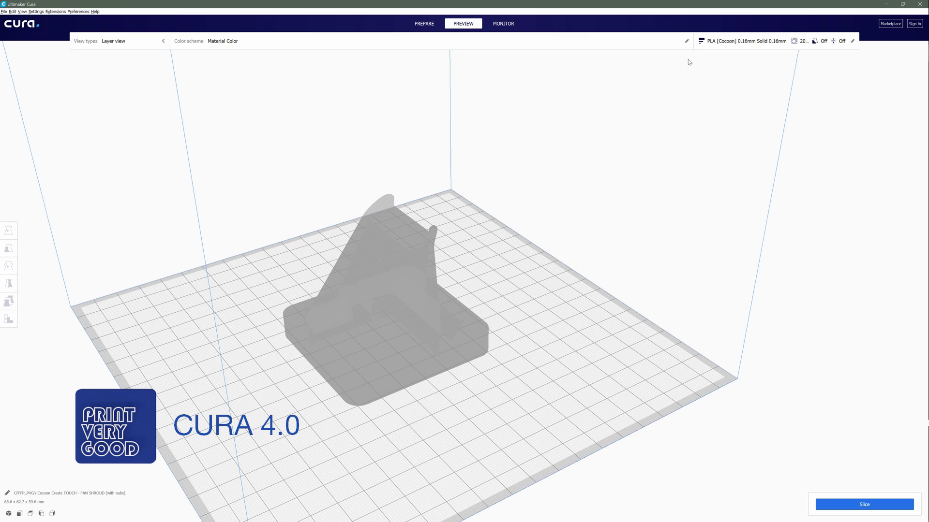
pyautogui.click(421, 25)
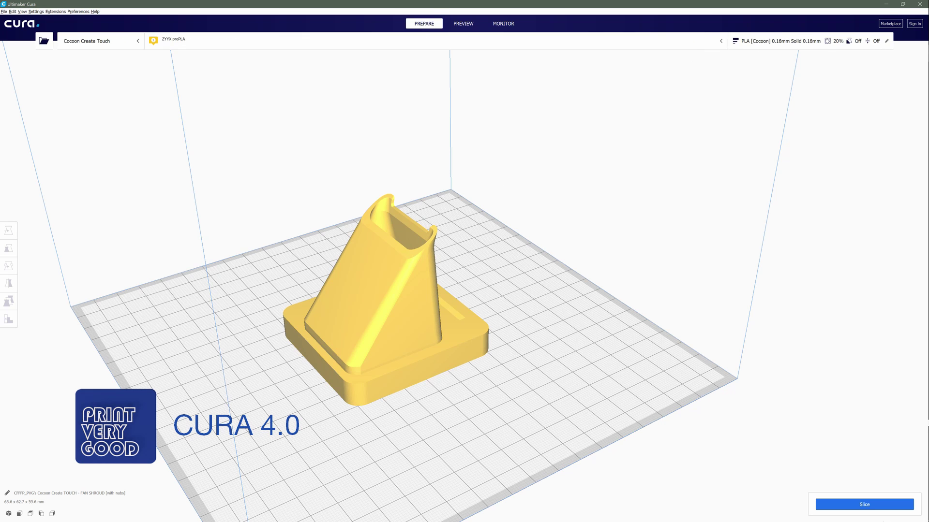
pyautogui.click(464, 24)
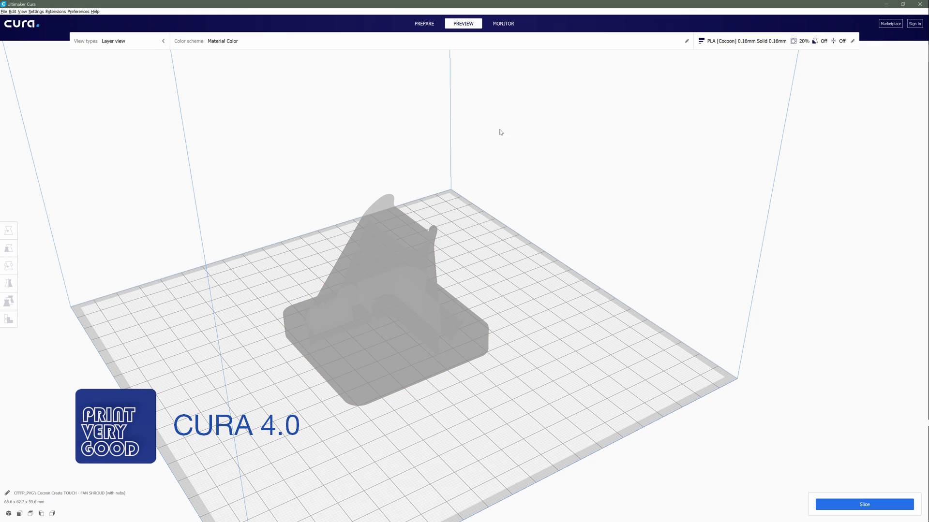